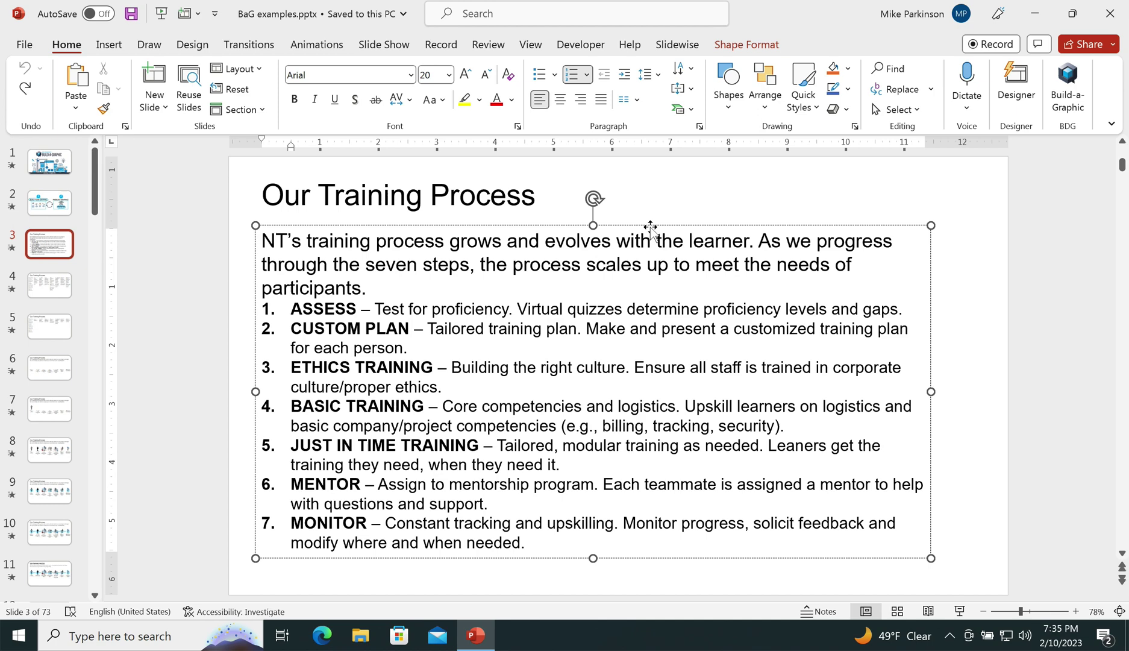
# Use Build-a-Graphic's Chunk Text by Paragraph to make eight boxes, then delete the original text box
pyautogui.click(1069, 84)
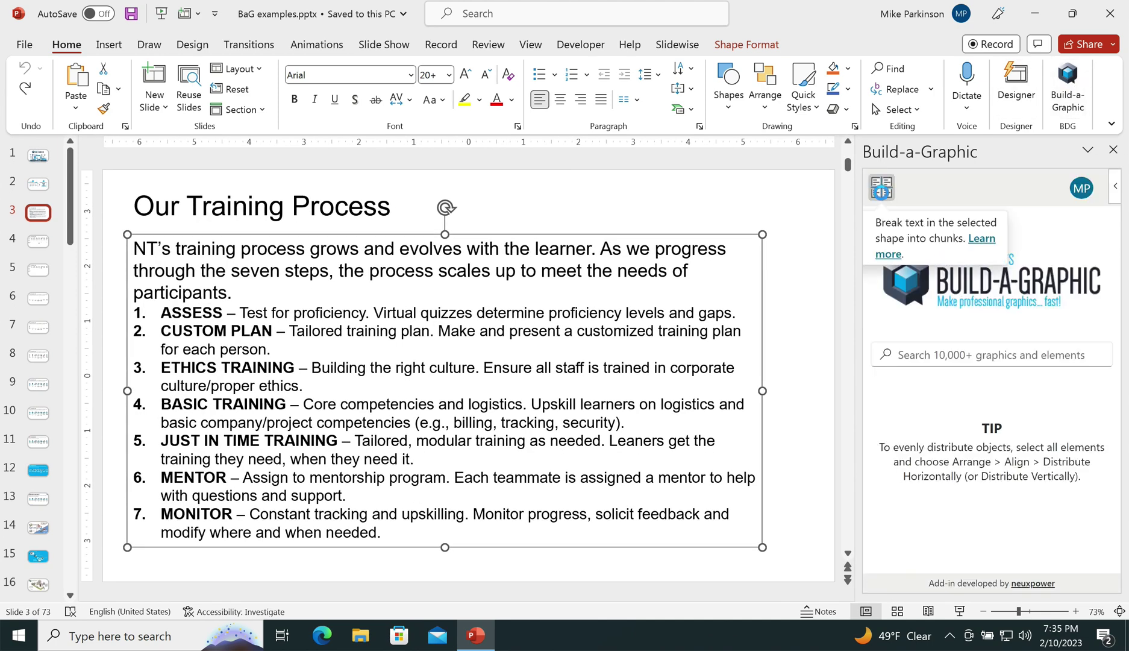
pyautogui.click(881, 188)
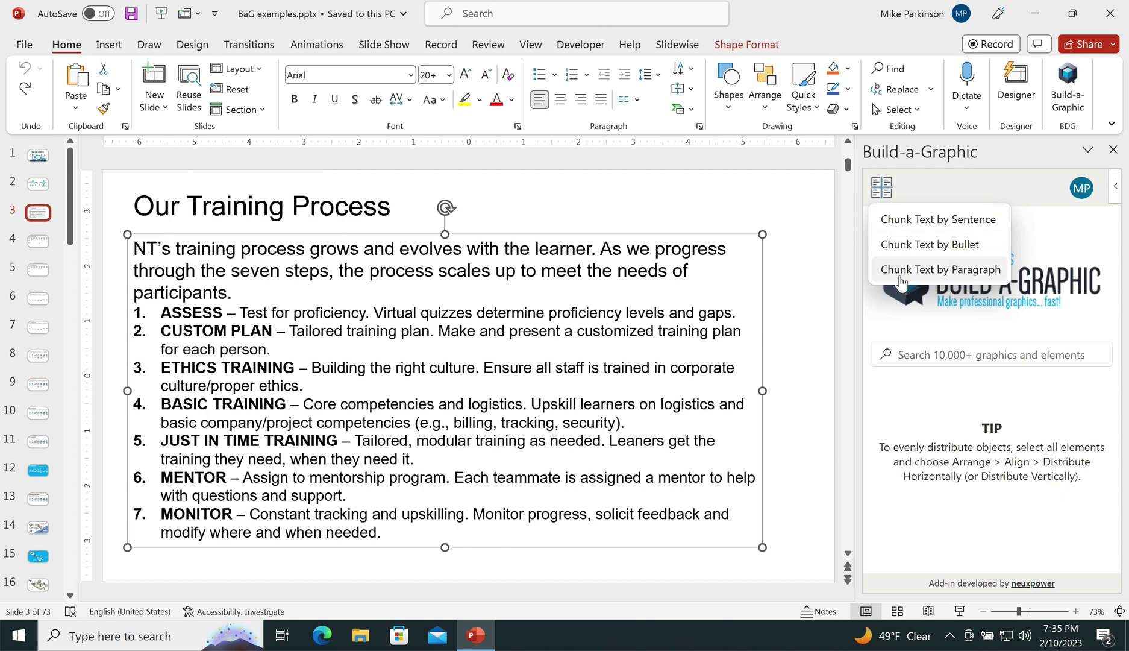
pyautogui.click(919, 265)
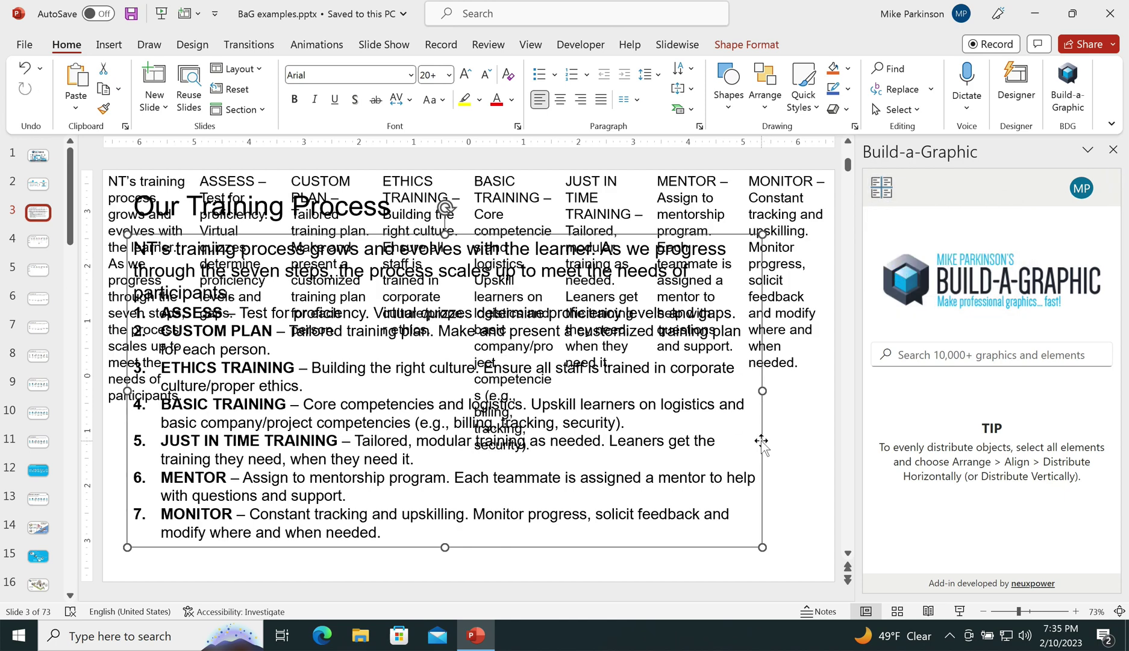
pyautogui.press('Delete')
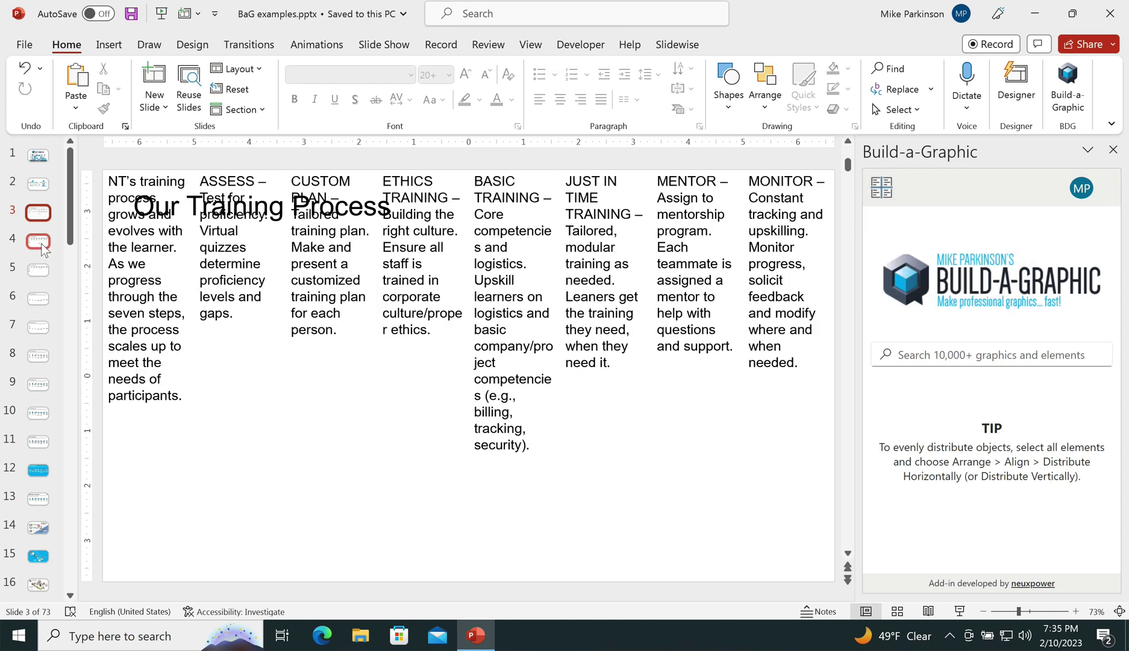
# Delete the extra sentences from the ASSESS, CUSTOM PLAN and ETHICS TRAINING step boxes
pyautogui.click(48, 243)
pyautogui.moveTo(207, 290); pyautogui.dragTo(272, 350)
pyautogui.press('Delete')
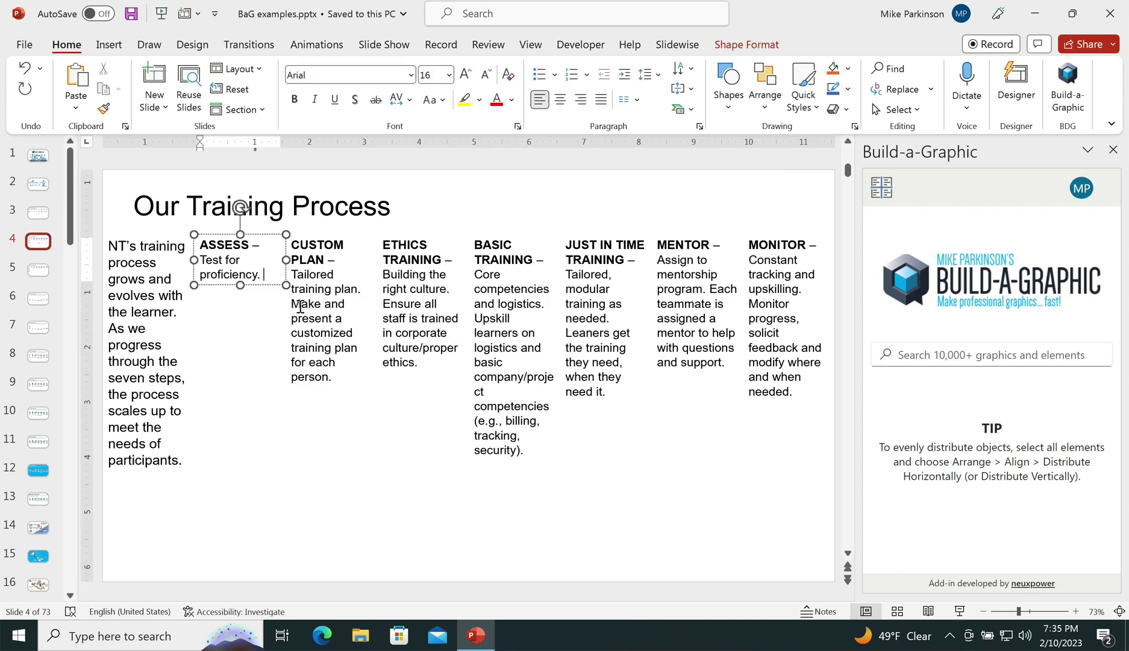
pyautogui.moveTo(301, 307); pyautogui.dragTo(379, 401)
pyautogui.press('Delete')
pyautogui.moveTo(384, 304); pyautogui.dragTo(456, 396)
pyautogui.press('Delete')
# Move all seven step boxes, ASSESS through MONITOR, lower on the slide
pyautogui.click(46, 268)
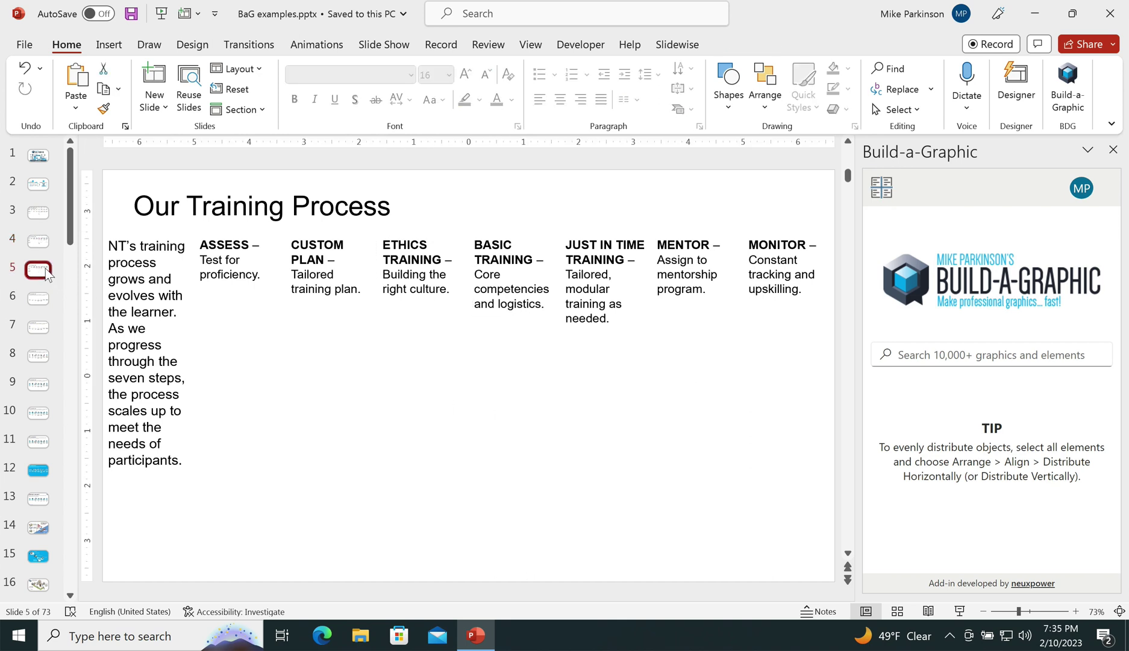
pyautogui.click(258, 265)
pyautogui.keyDown('shift'); pyautogui.click(321, 265); pyautogui.keyUp('shift')
pyautogui.keyDown('shift'); pyautogui.click(425, 270); pyautogui.keyUp('shift')
pyautogui.keyDown('shift'); pyautogui.click(503, 274); pyautogui.keyUp('shift')
pyautogui.keyDown('shift'); pyautogui.click(621, 270); pyautogui.keyUp('shift')
pyautogui.keyDown('shift'); pyautogui.click(688, 264); pyautogui.keyUp('shift')
pyautogui.keyDown('shift'); pyautogui.click(790, 266); pyautogui.keyUp('shift')
pyautogui.moveTo(790, 266); pyautogui.dragTo(761, 386)
# Widen the intro paragraph to two lines and place it under the title
pyautogui.click(130, 334)
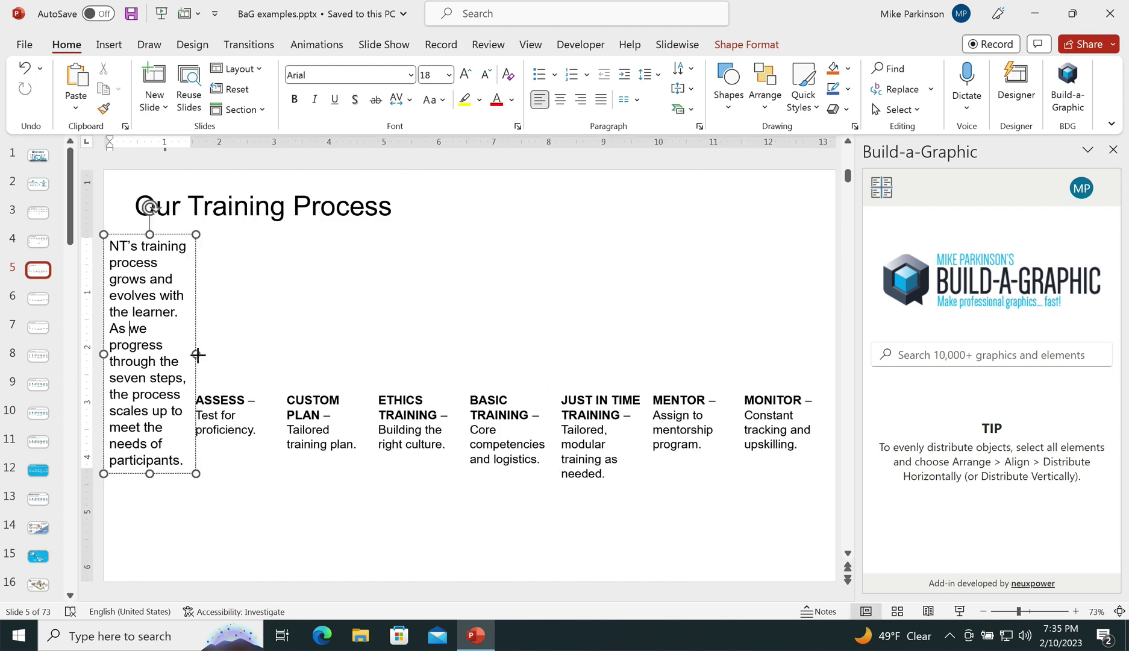
pyautogui.moveTo(188, 351); pyautogui.dragTo(668, 322)
pyautogui.moveTo(518, 233); pyautogui.dragTo(549, 224)
pyautogui.click(38, 302)
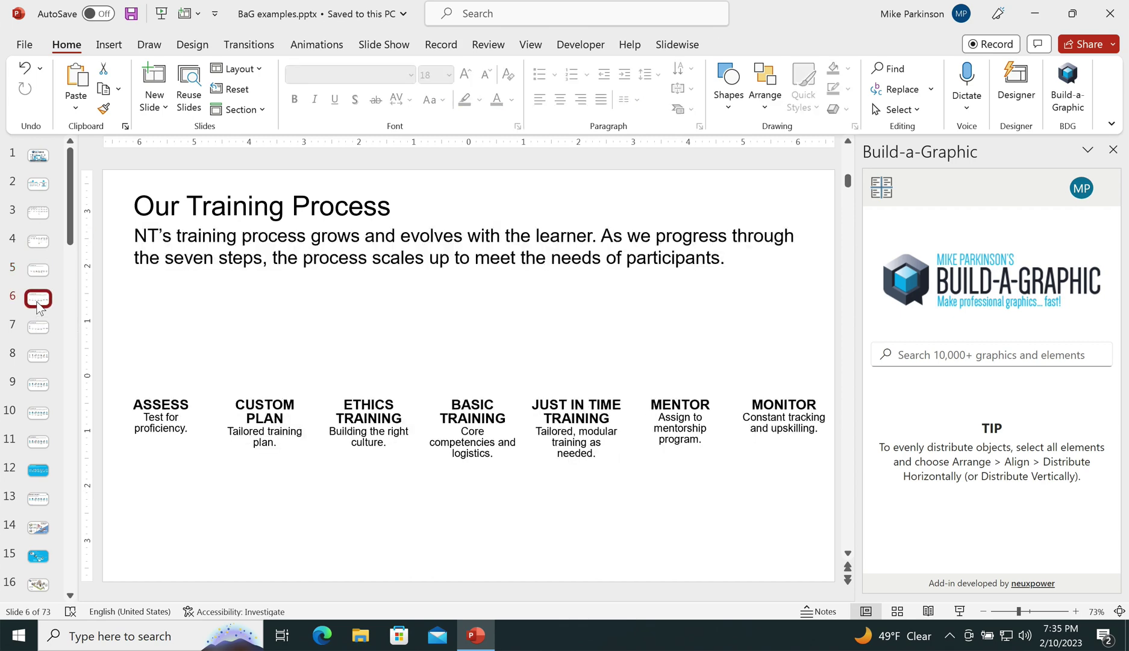
# Search Build-a-Graphic for 'assess' graphics
pyautogui.doubleClick(166, 405)
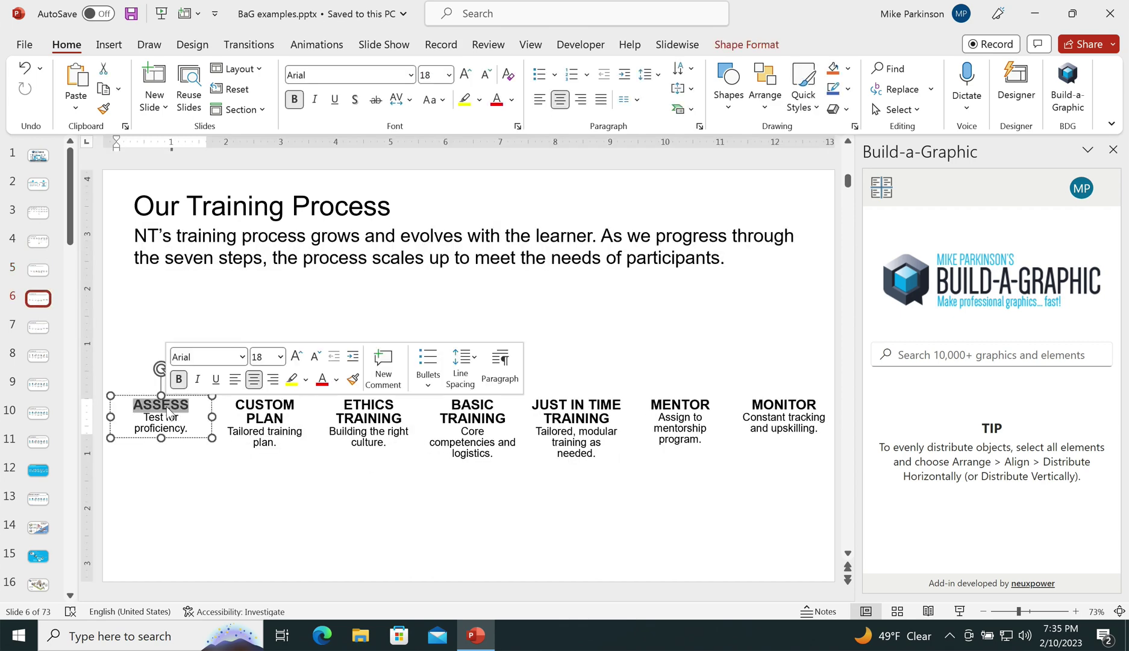
pyautogui.click(935, 356)
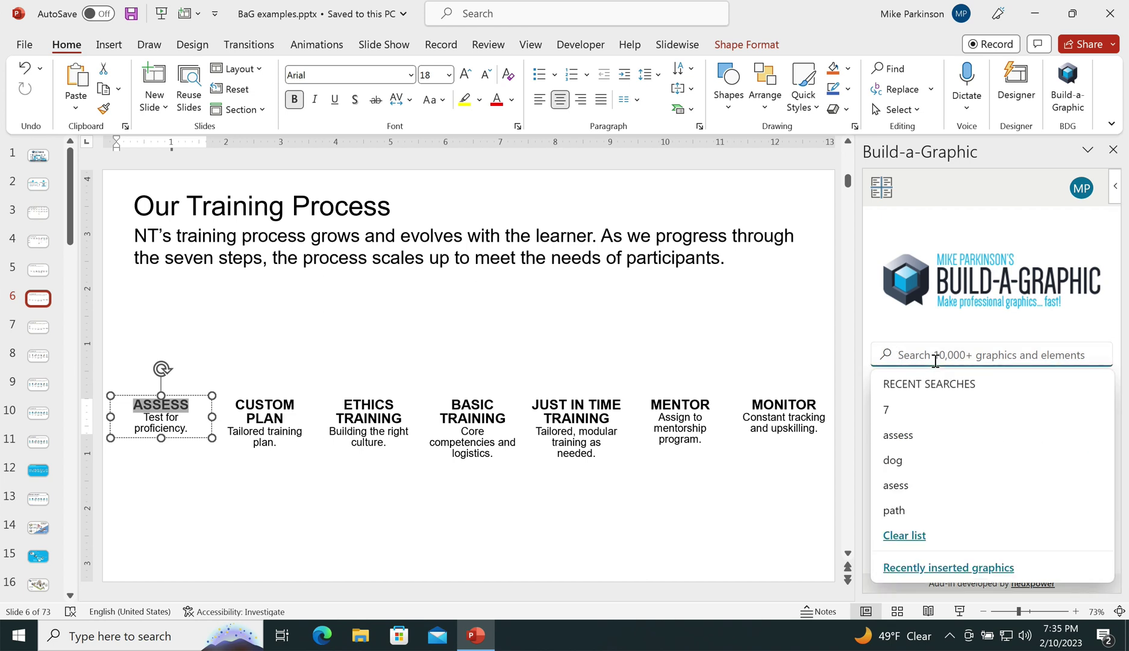
pyautogui.write('asse')
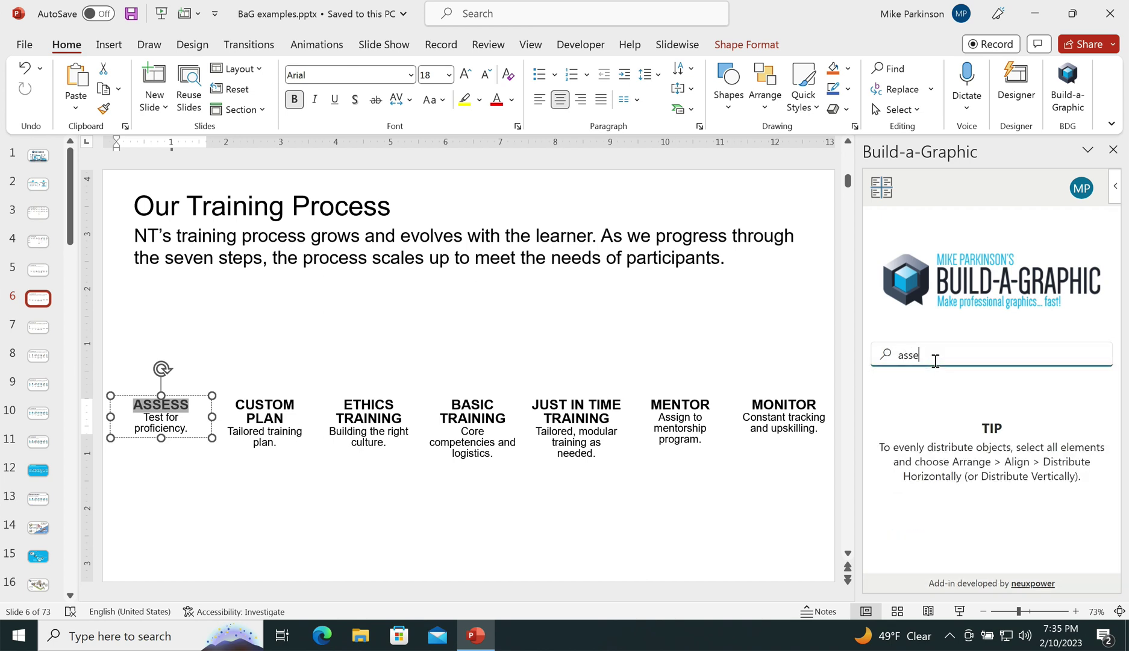
pyautogui.write('ss')
pyautogui.press('Return')
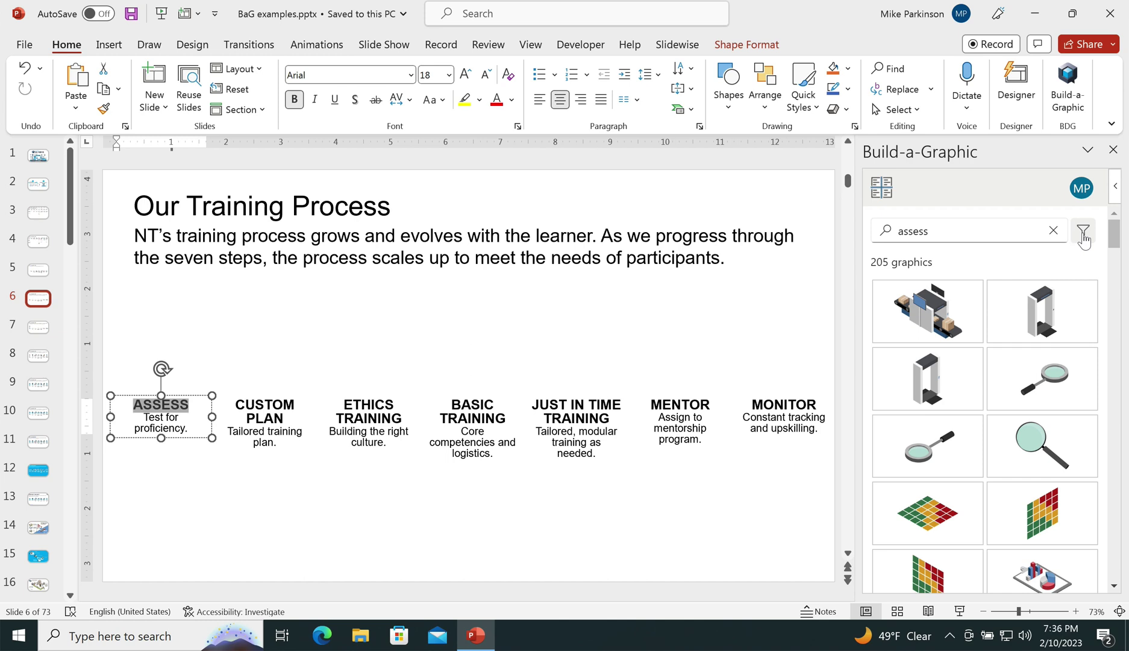
# Filter the results to Graphic Elements and open the businesswoman-with-clipboard figure
pyautogui.click(1084, 238)
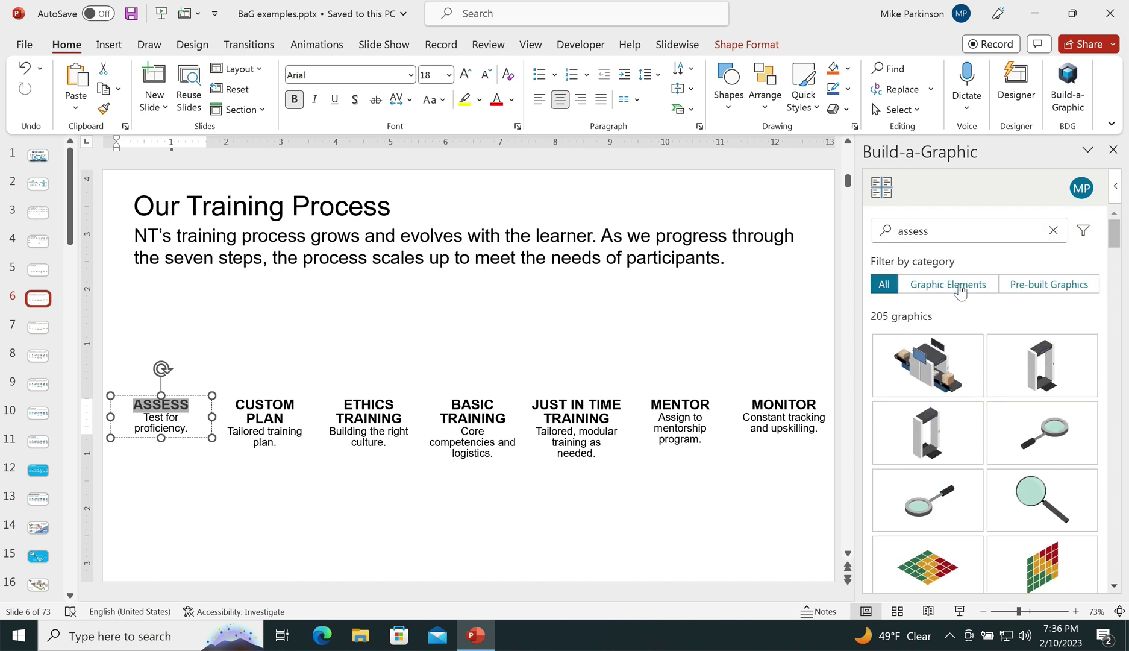
pyautogui.click(961, 291)
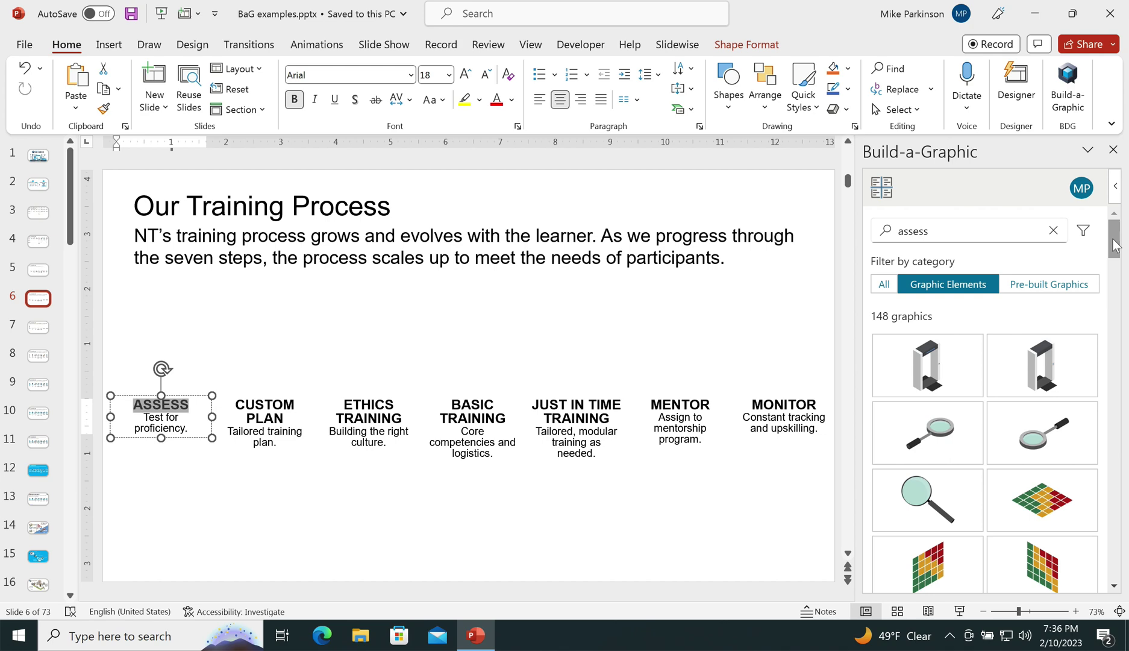
pyautogui.moveTo(1113, 238); pyautogui.dragTo(1107, 465)
pyautogui.scroll(-10, 1107, 465)
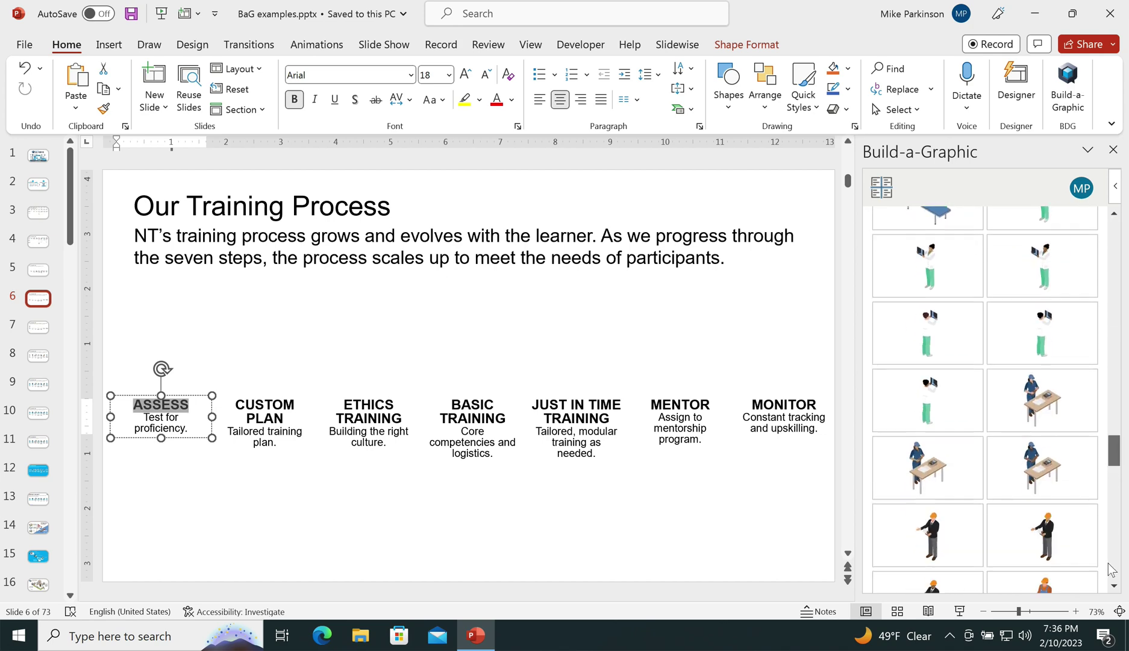
pyautogui.scroll(-2, 1114, 589)
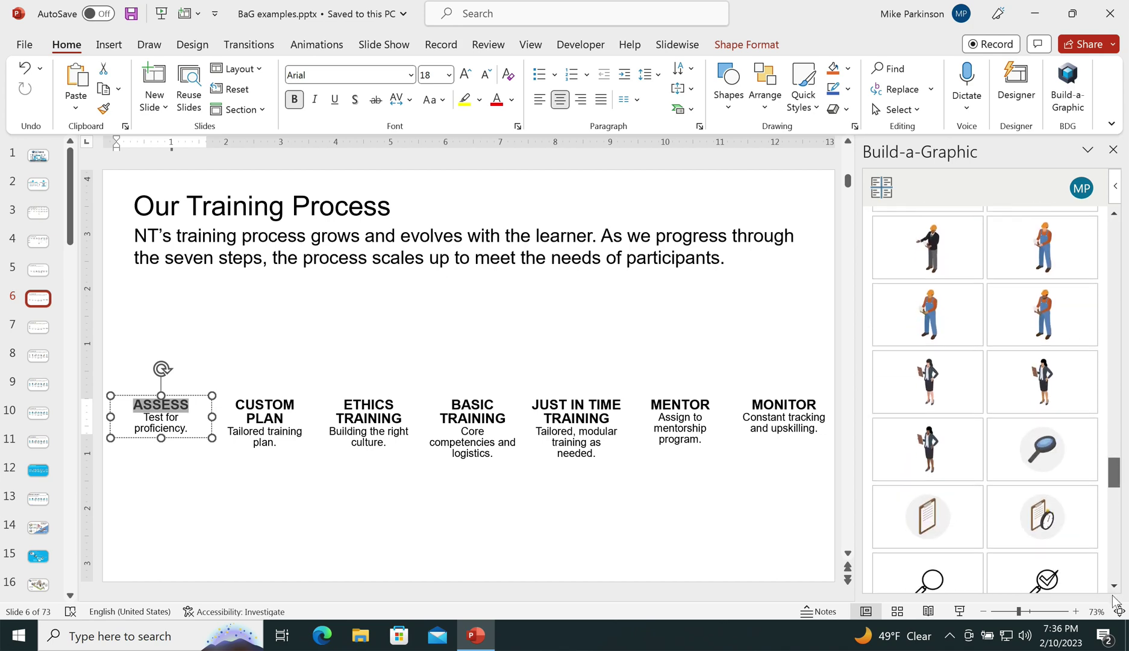
pyautogui.click(943, 466)
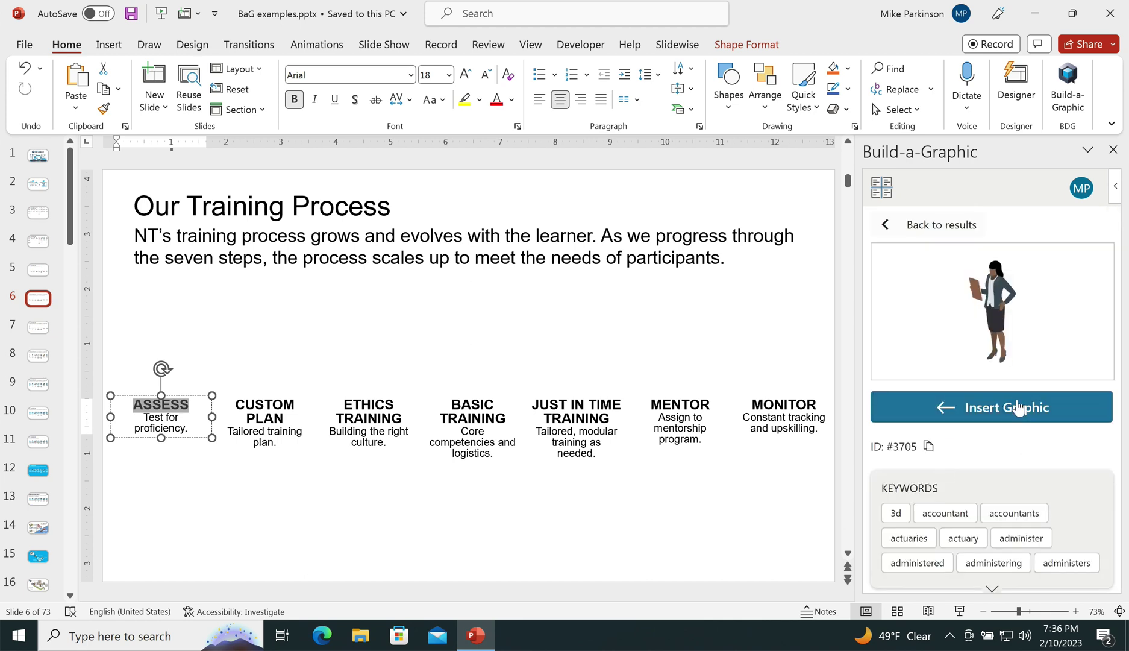
# Insert the businesswoman figure, then undo a trial resize
pyautogui.click(1019, 410)
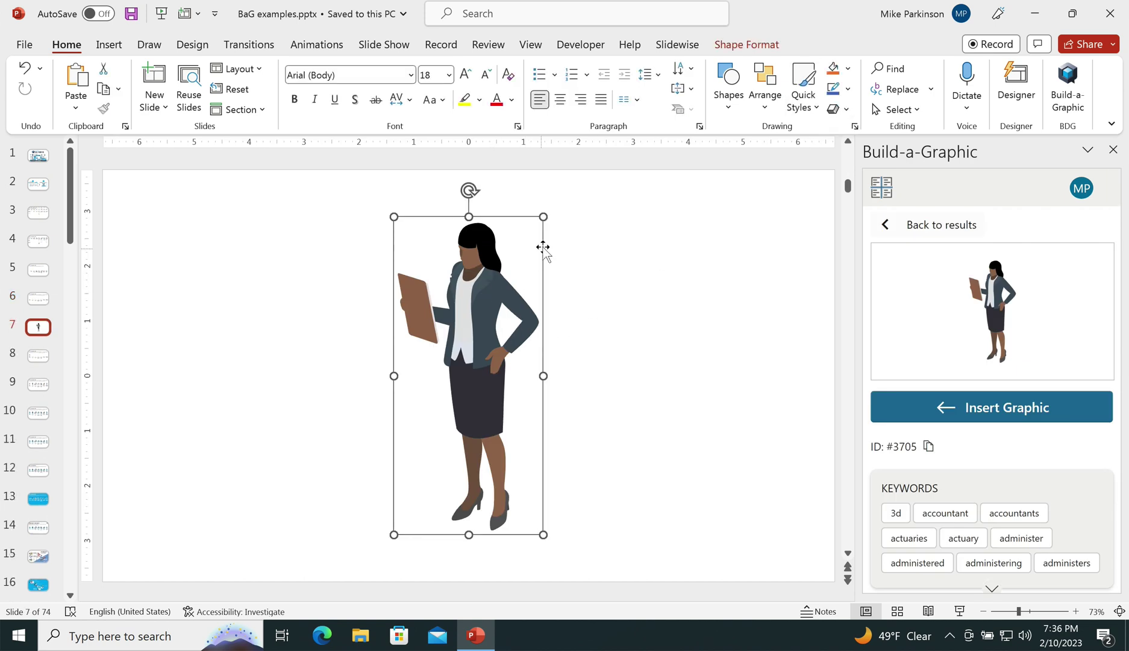
pyautogui.moveTo(543, 217); pyautogui.dragTo(522, 327)
pyautogui.hotkey('ctrl', 'z')
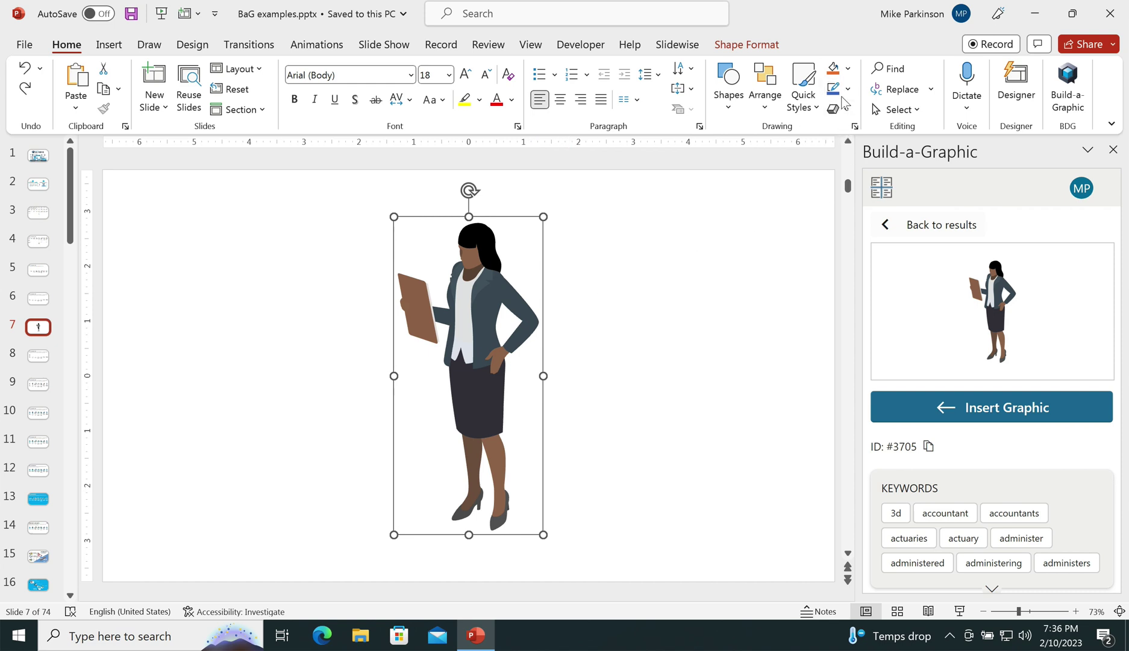
# Try a white shape fill on the figure, then undo it to keep full colour
pyautogui.click(850, 96)
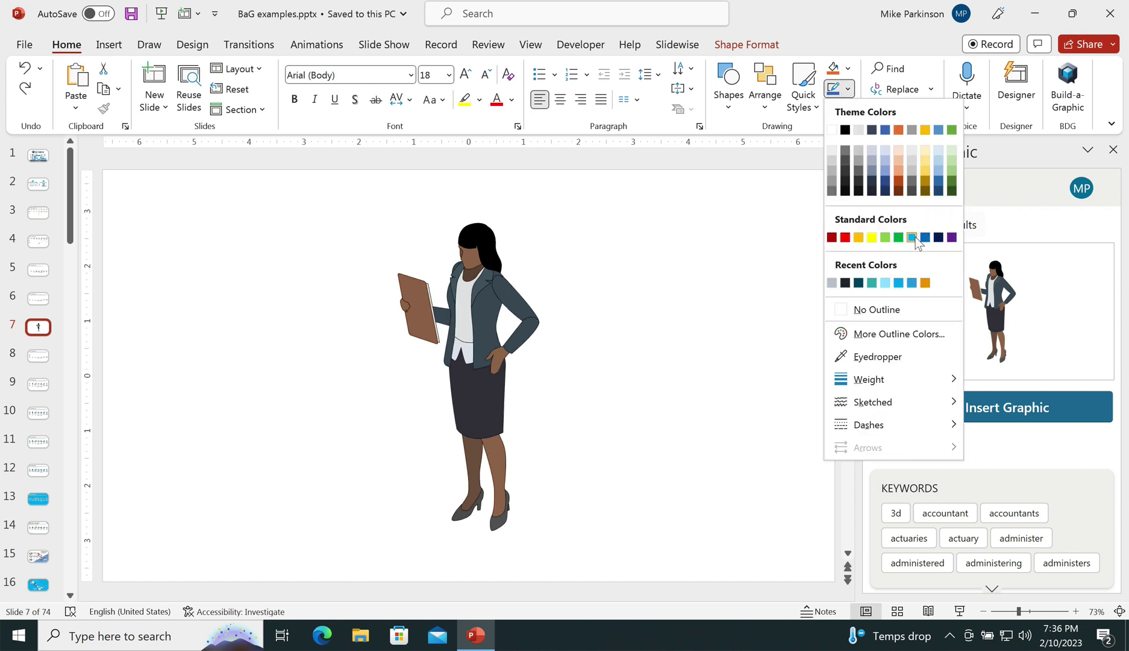
pyautogui.click(818, 61)
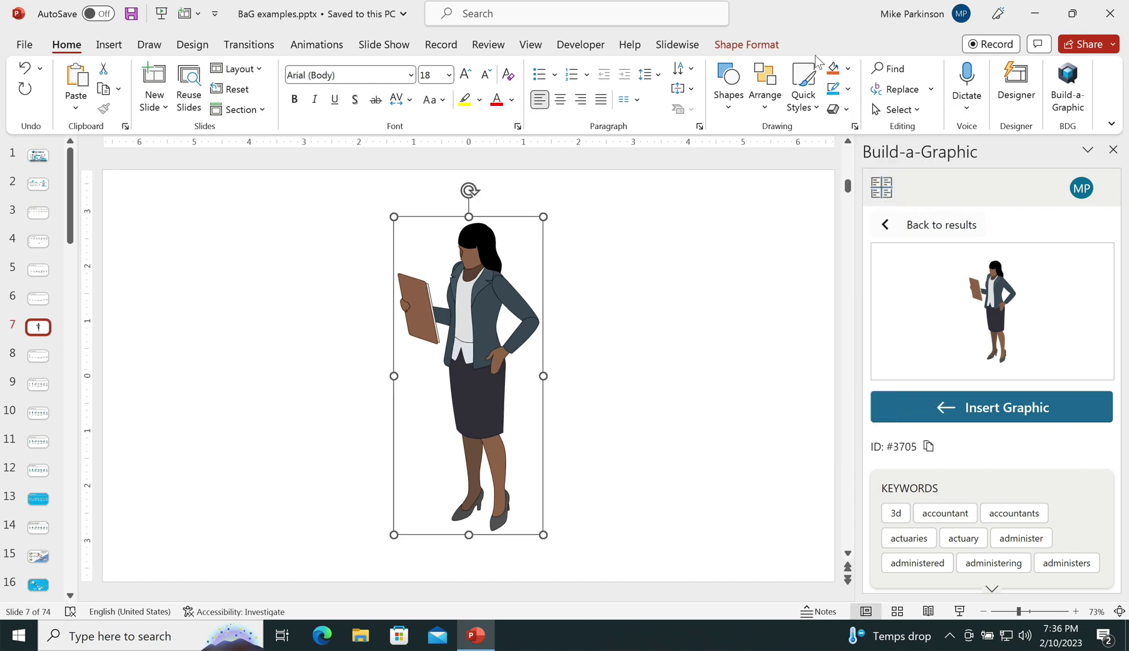
pyautogui.click(848, 69)
pyautogui.click(832, 109)
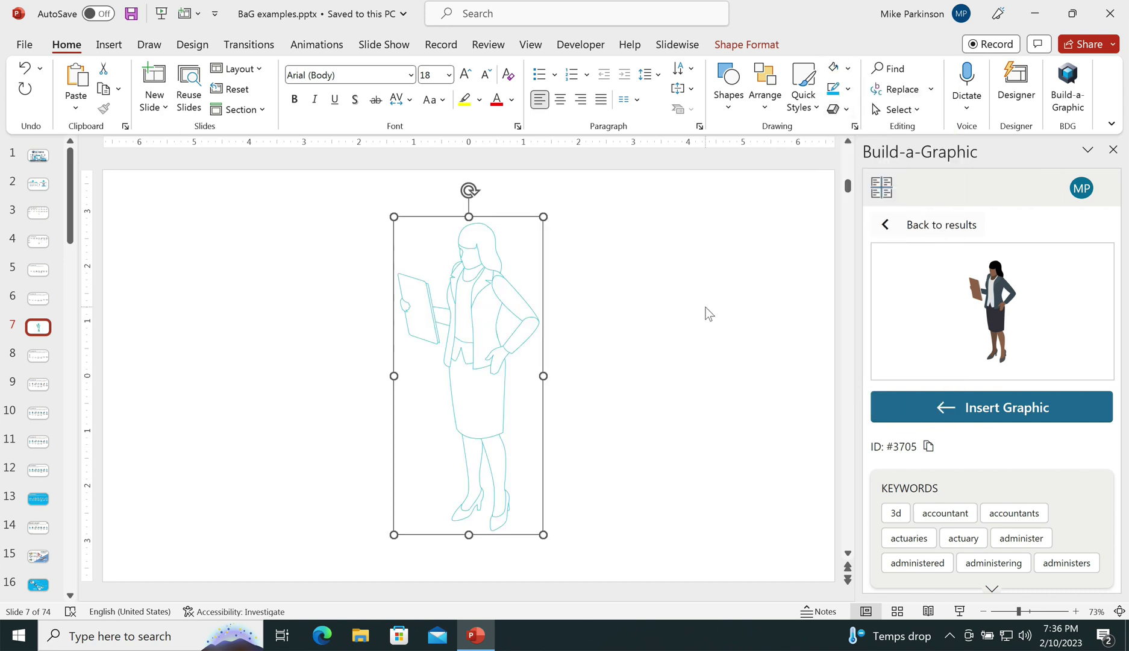
pyautogui.hotkey('ctrl', 'z')
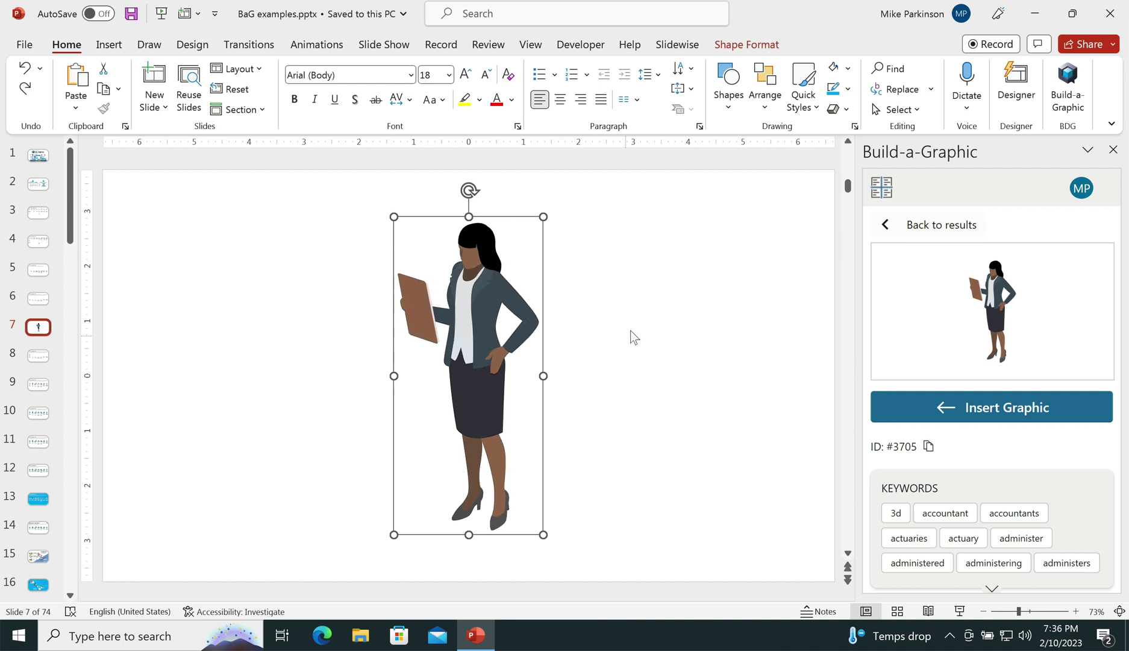
# Paste the businesswoman figure onto slide 6 and shrink it to fit above ASSESS
pyautogui.click(1113, 149)
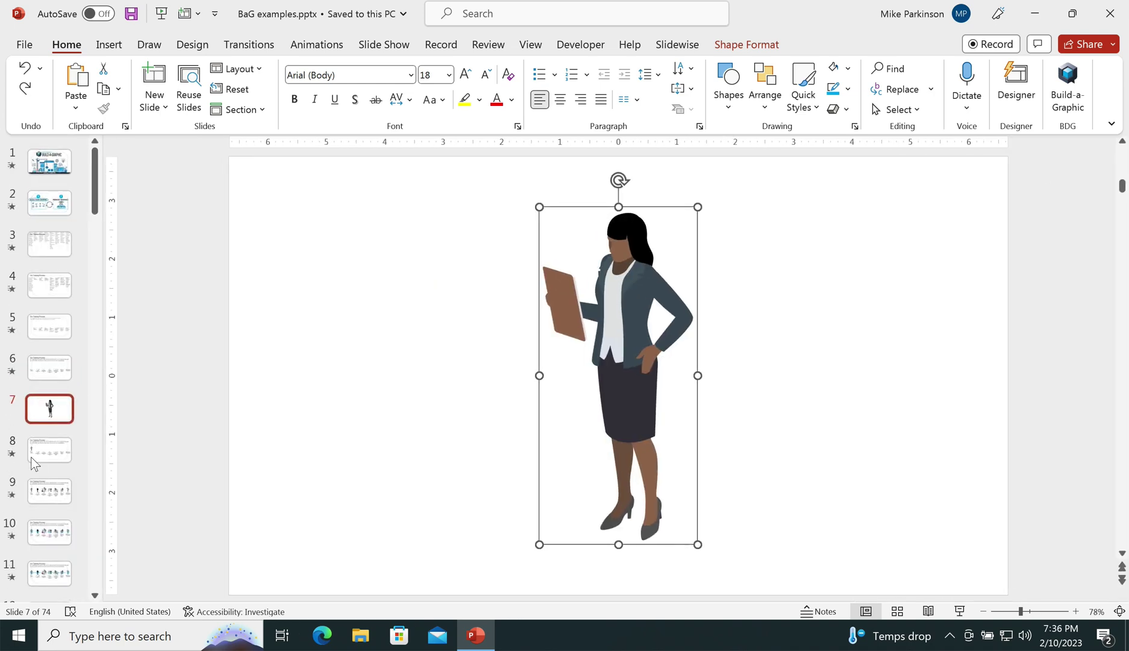
pyautogui.click(44, 376)
pyautogui.hotkey('ctrl', 'v')
pyautogui.moveTo(698, 206); pyautogui.dragTo(295, 330)
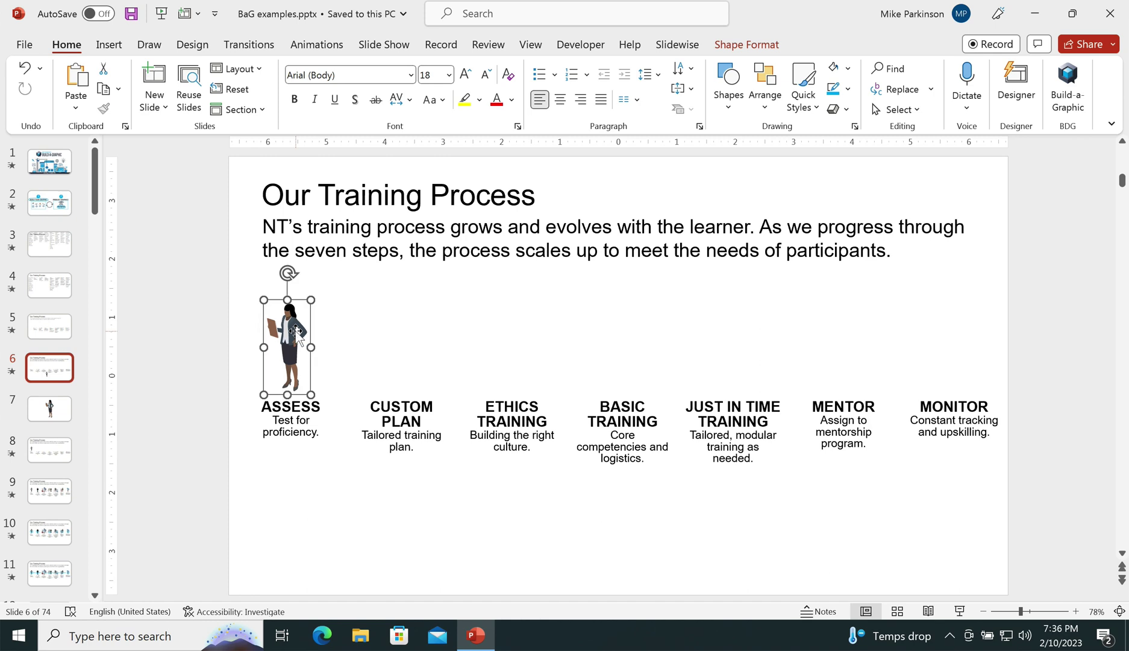
# Flip the figure horizontally, then view slide 9 with figures above all seven steps
pyautogui.click(764, 102)
pyautogui.moveTo(808, 386)
pyautogui.click(889, 454)
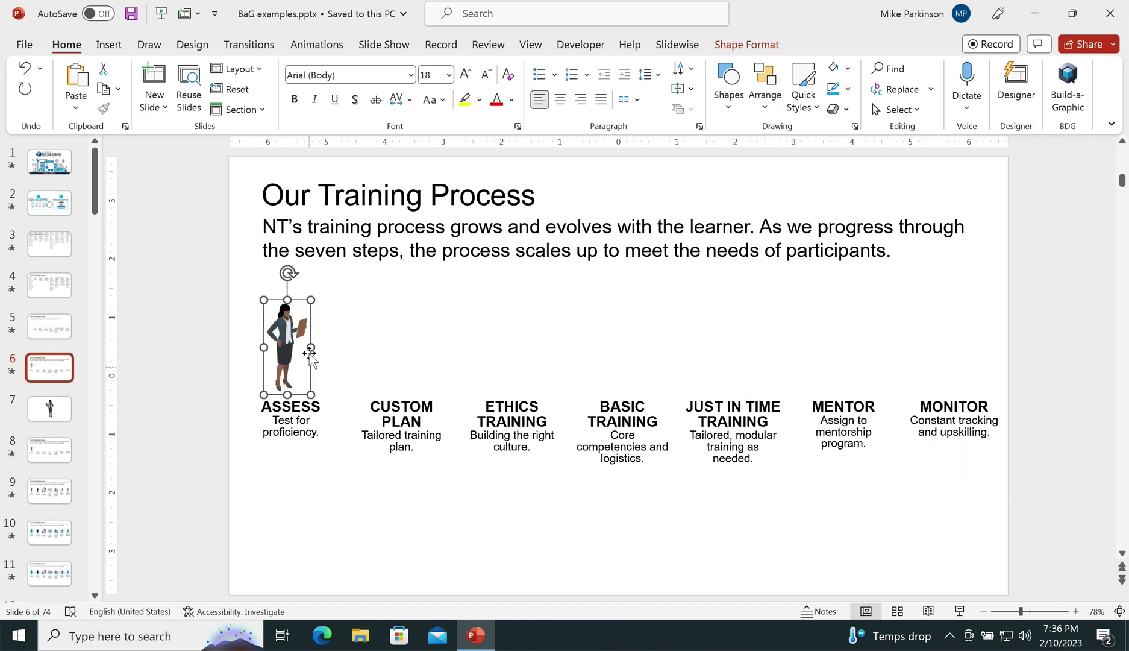
pyautogui.scroll(-2, 337, 422)
pyautogui.click(63, 494)
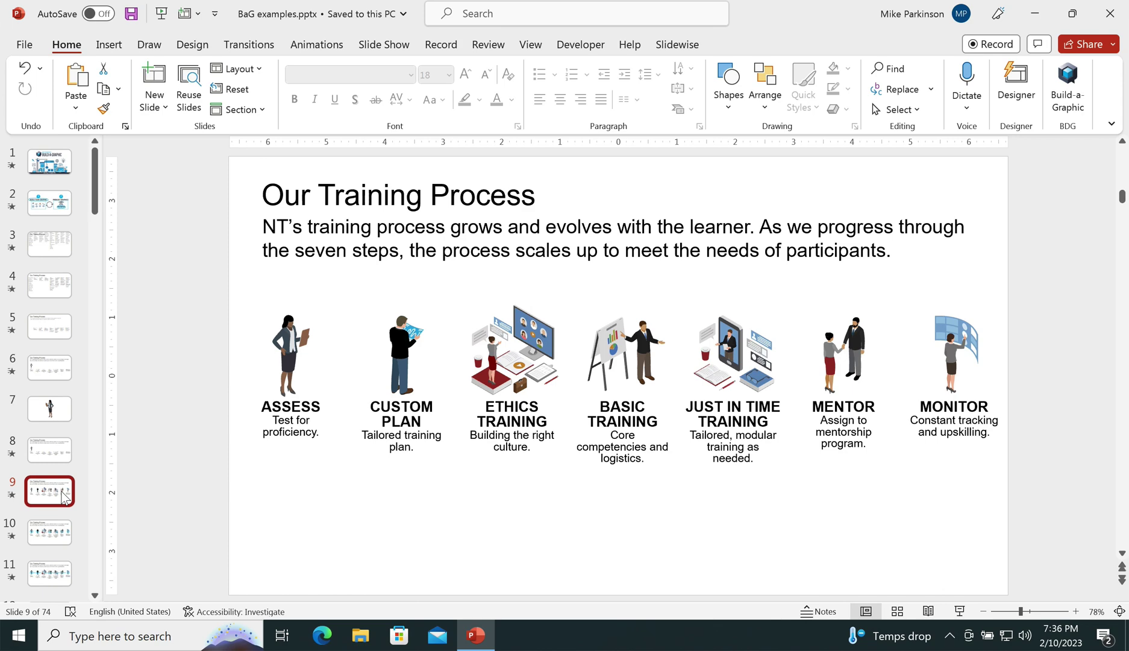
# Draw a circle sent behind the ASSESS figure, then view slide 10 with circles everywhere
pyautogui.click(732, 104)
pyautogui.click(790, 145)
pyautogui.moveTo(257, 327); pyautogui.dragTo(299, 357)
pyautogui.rightClick(300, 357)
pyautogui.click(362, 336)
pyautogui.click(63, 535)
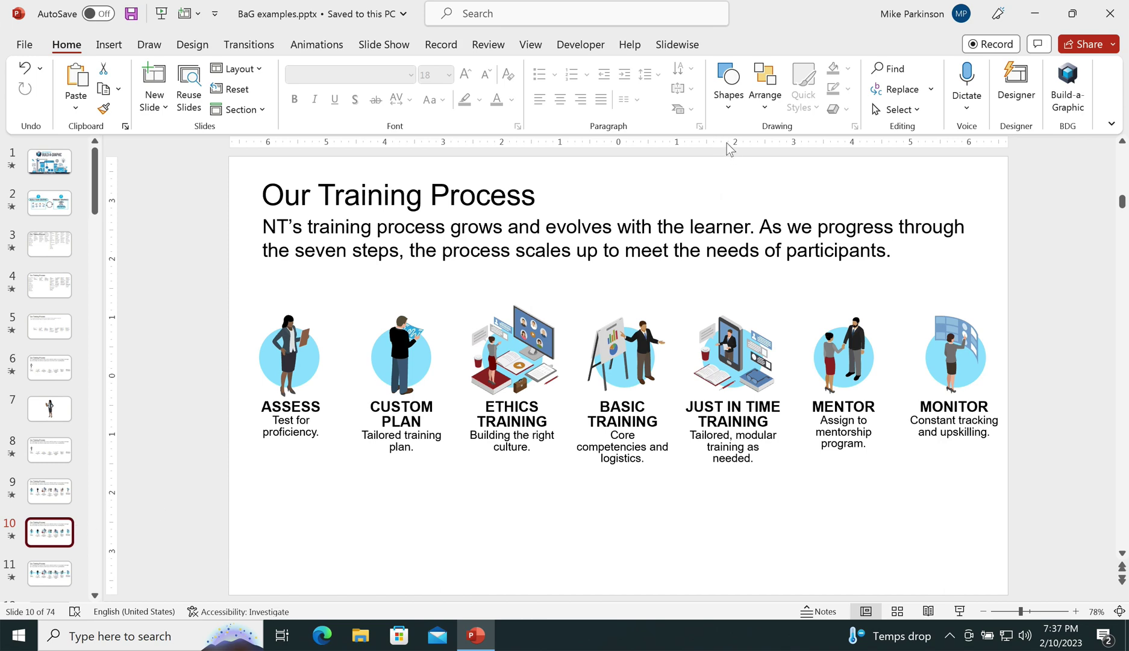
pyautogui.click(729, 95)
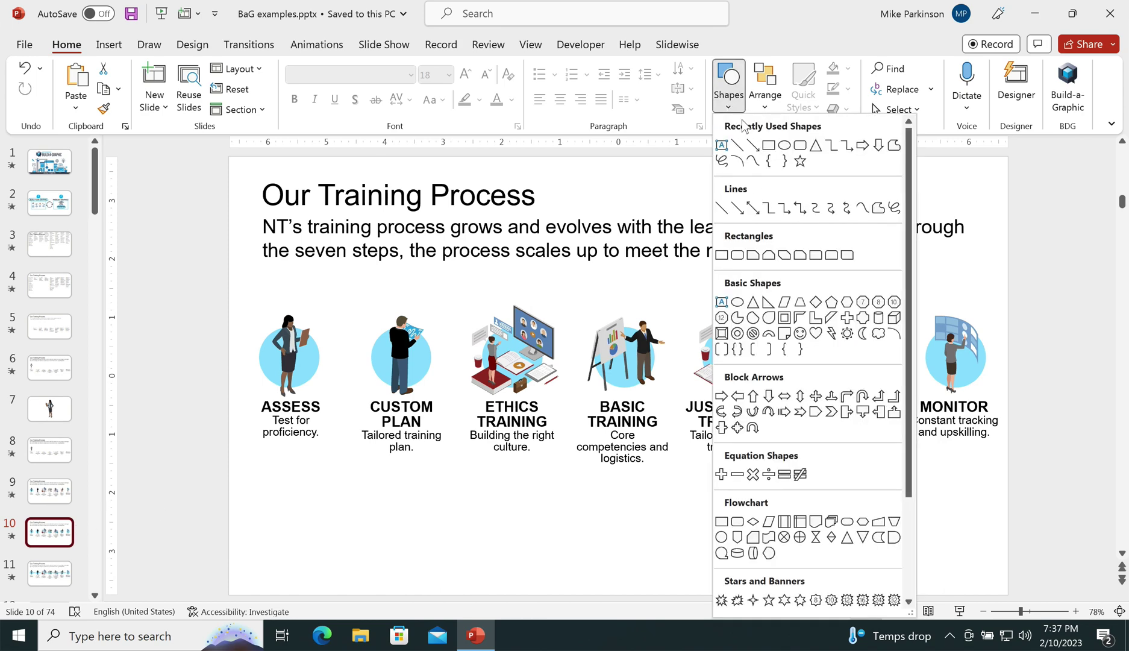
# Draw an arrow from ASSESS to CUSTOM PLAN, then view slide 11 with all arrows
pyautogui.click(863, 145)
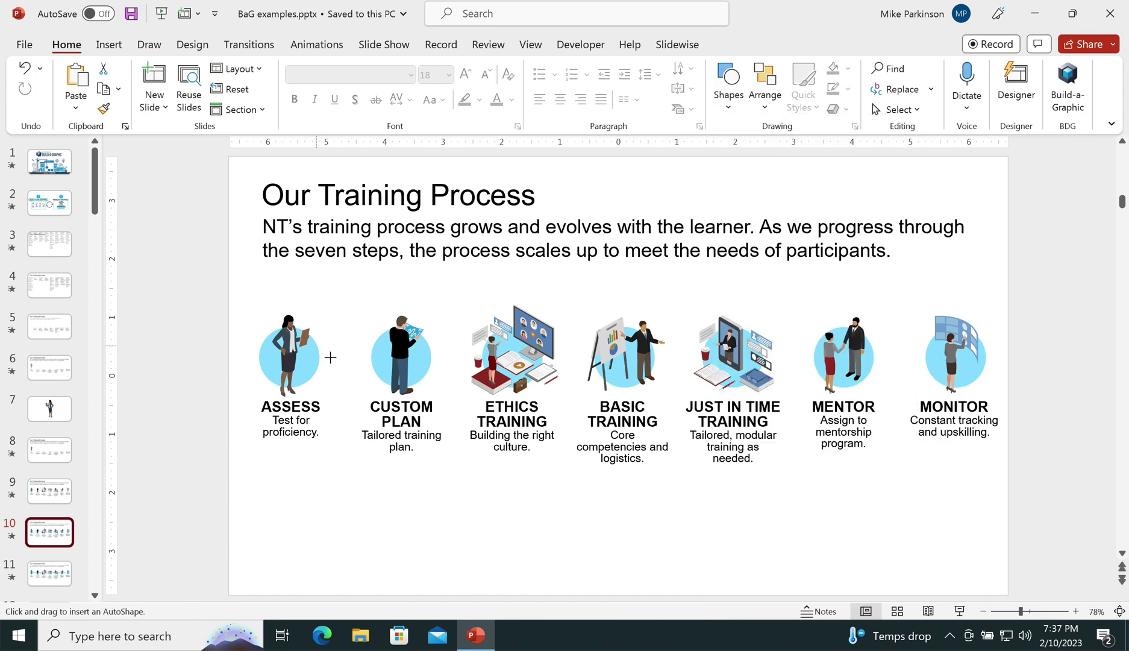
pyautogui.moveTo(366, 361)
pyautogui.mouseDown()
pyautogui.moveTo(317, 345)
pyautogui.moveTo(334, 358)
pyautogui.mouseUp()
pyautogui.click(58, 571)
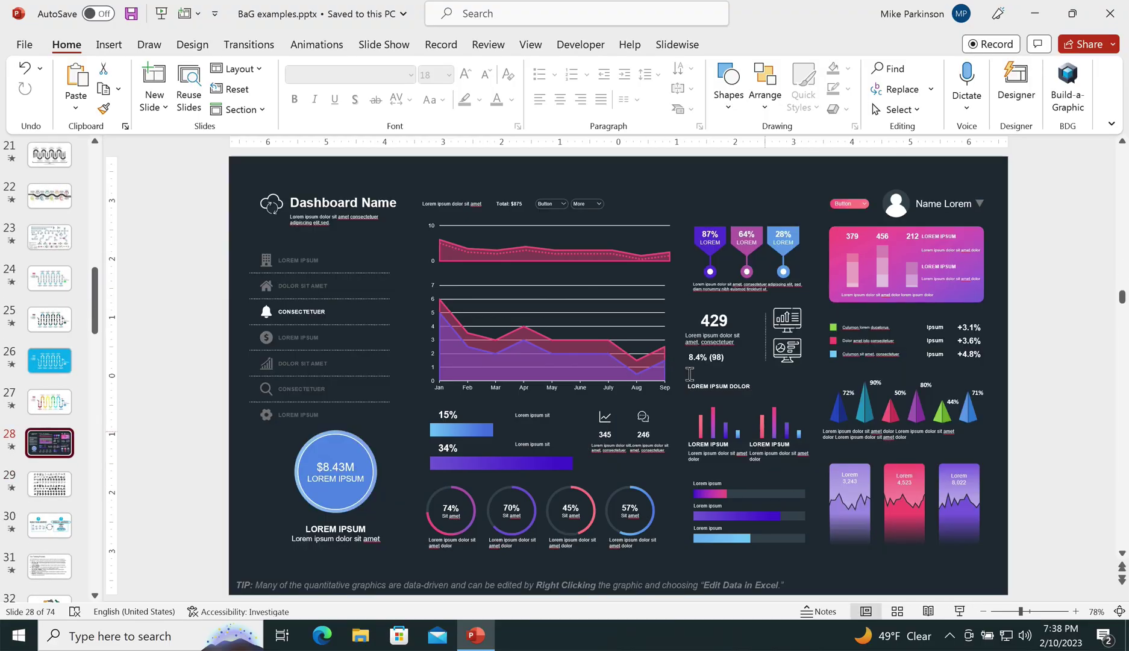
# Change the area chart's July Series 1 value in cell B8 from 3 to 7
pyautogui.click(587, 348)
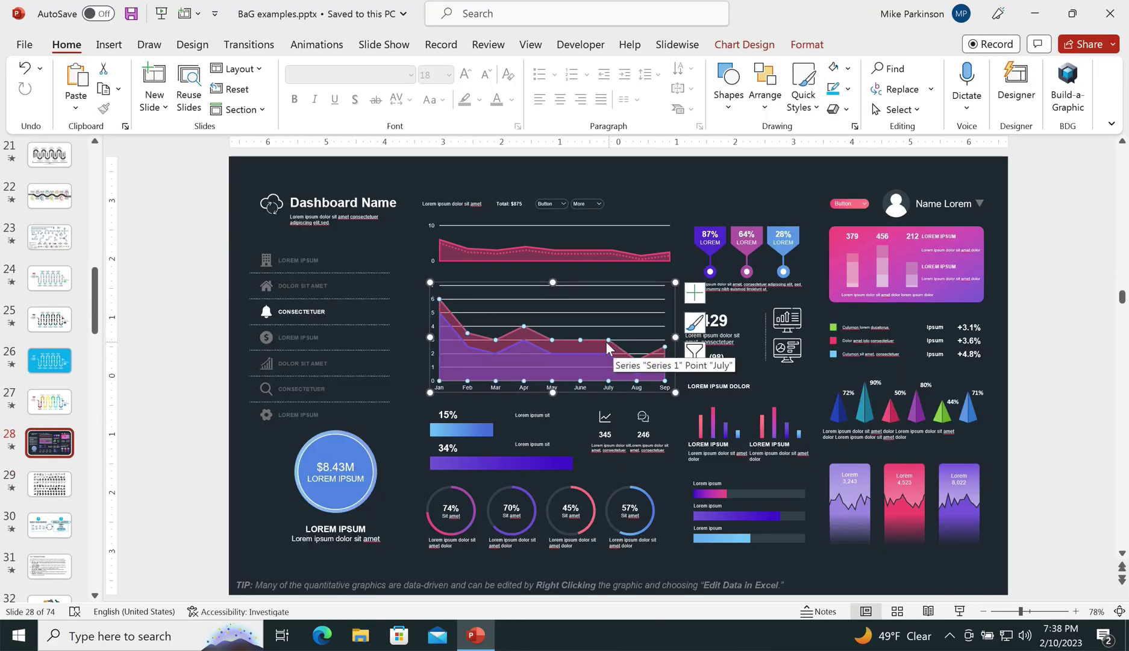
pyautogui.rightClick(598, 345)
pyautogui.click(658, 461)
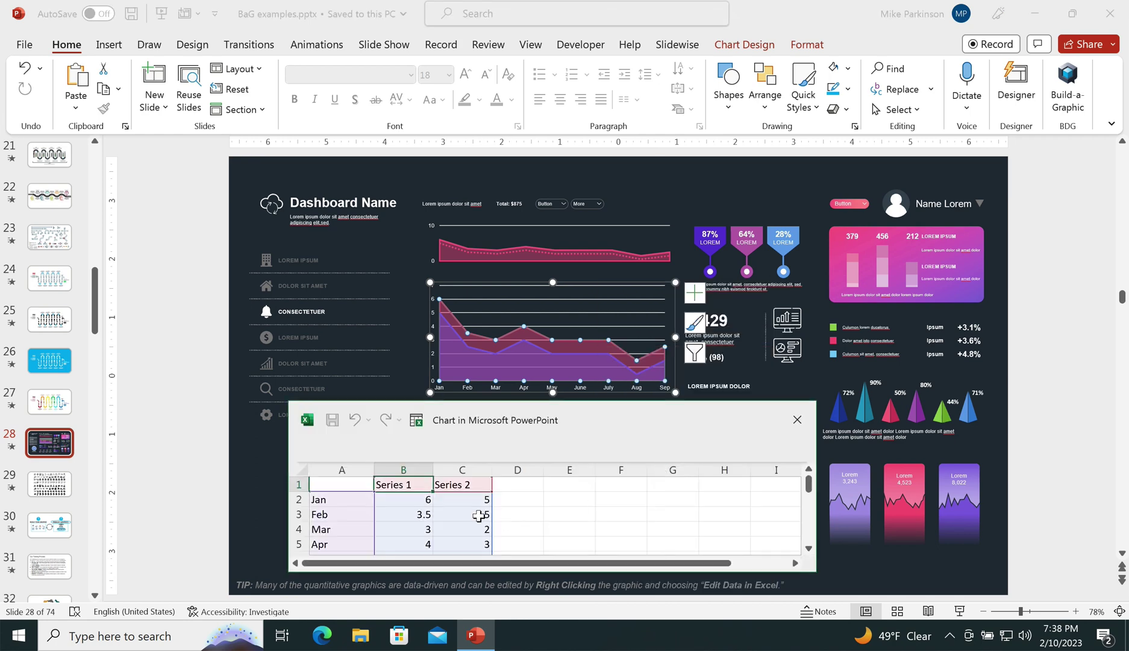
pyautogui.scroll(-3, 478, 516)
pyautogui.scroll(2, 478, 516)
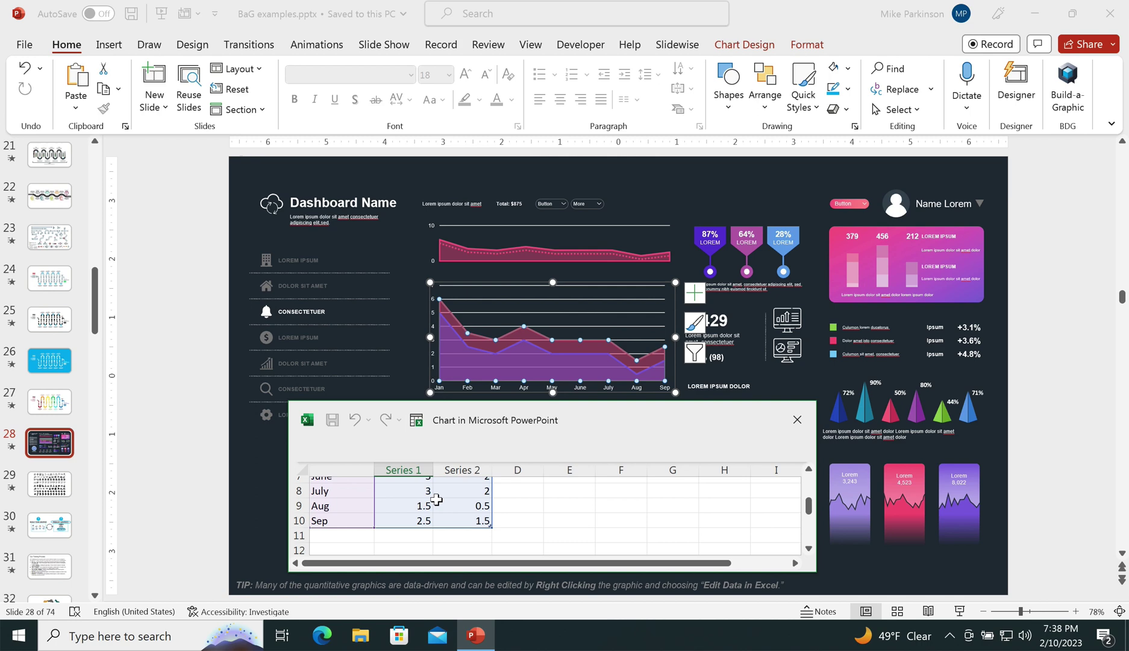
pyautogui.click(421, 493)
pyautogui.write('7')
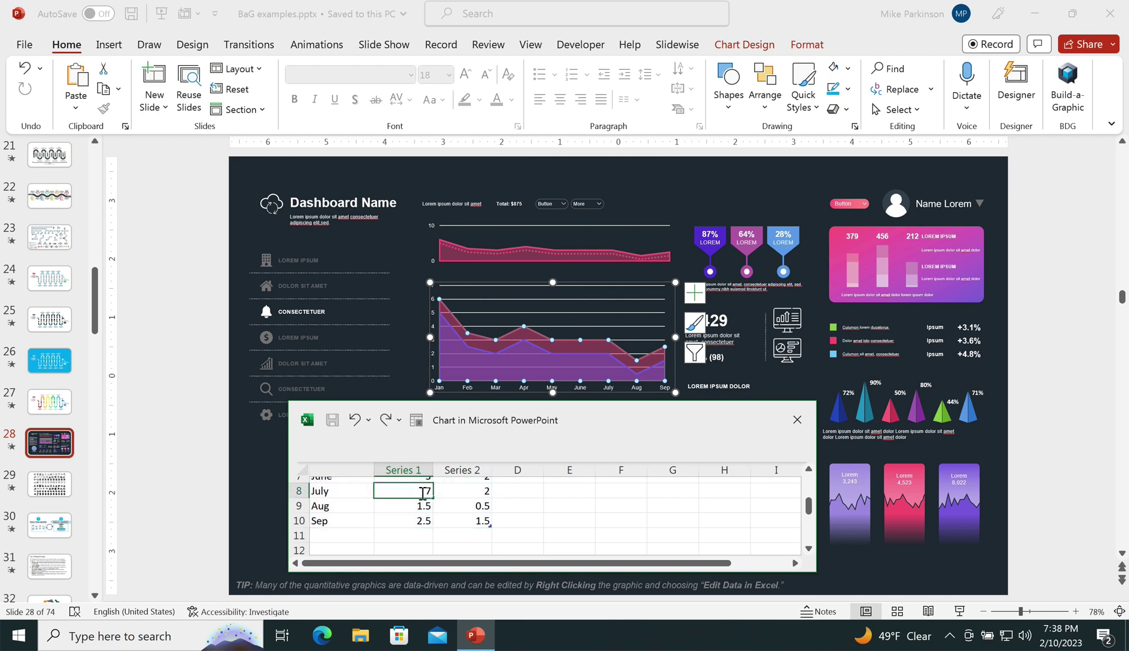
pyautogui.press('Tab')
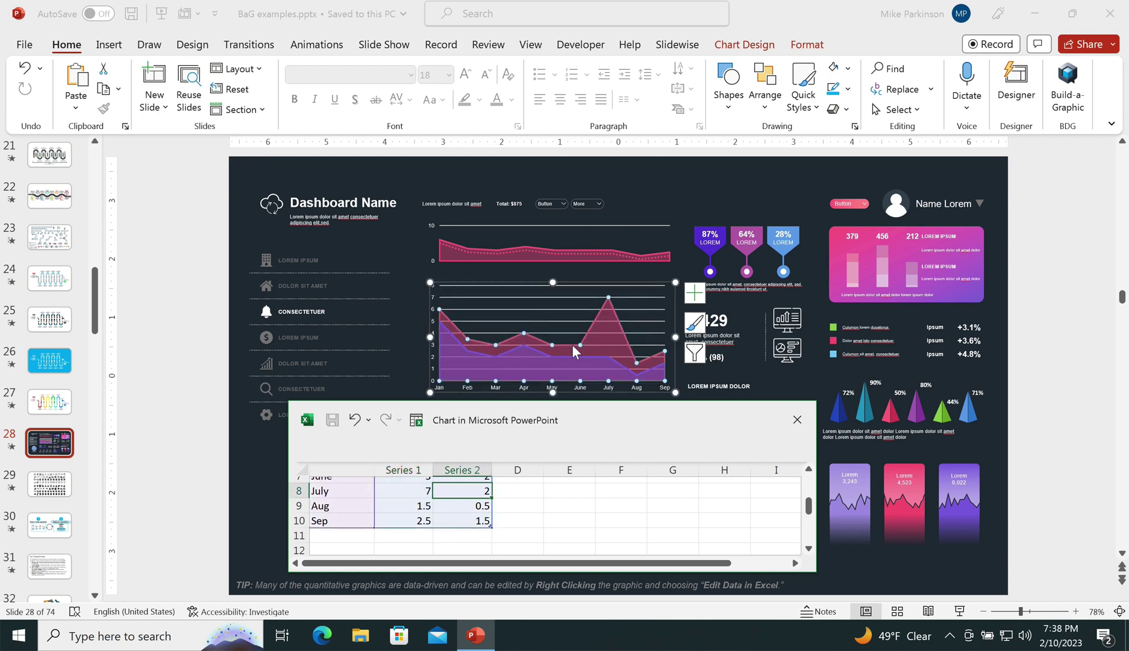
pyautogui.click(797, 419)
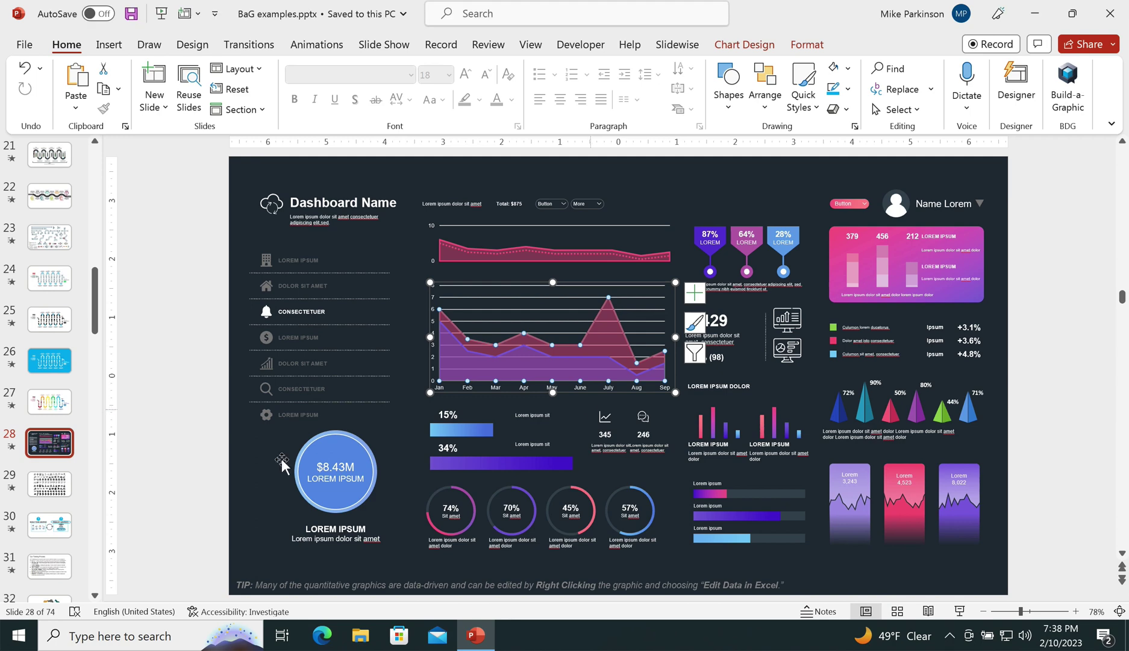
# Select every icon on slide 29 and fill them all gold
pyautogui.click(56, 486)
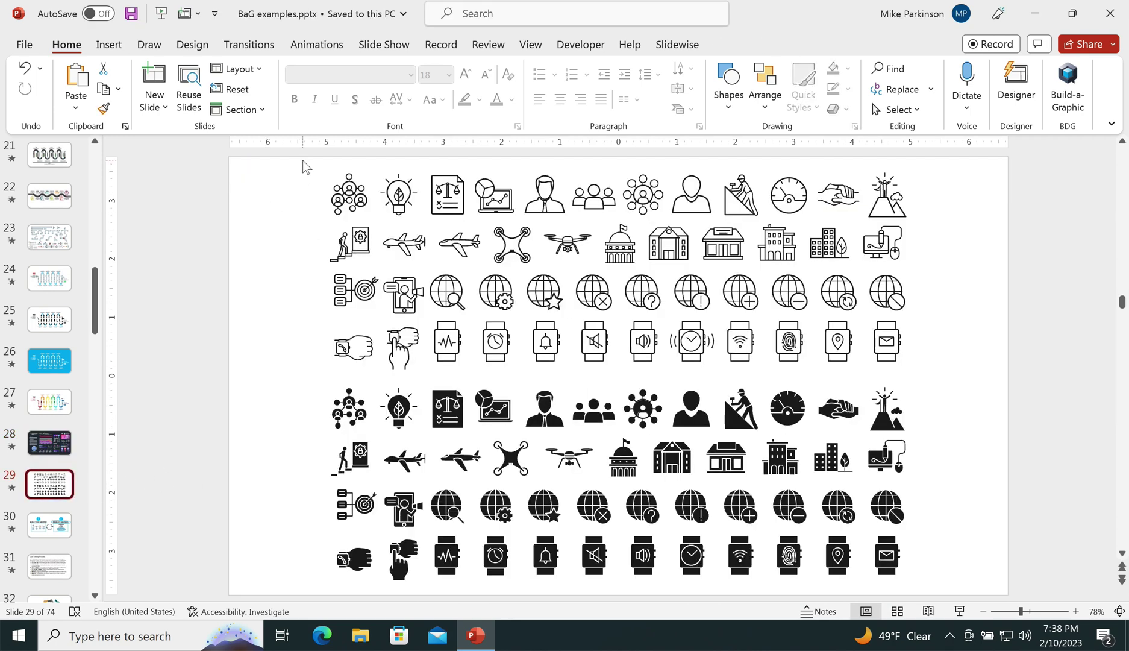
pyautogui.moveTo(297, 158); pyautogui.dragTo(943, 600)
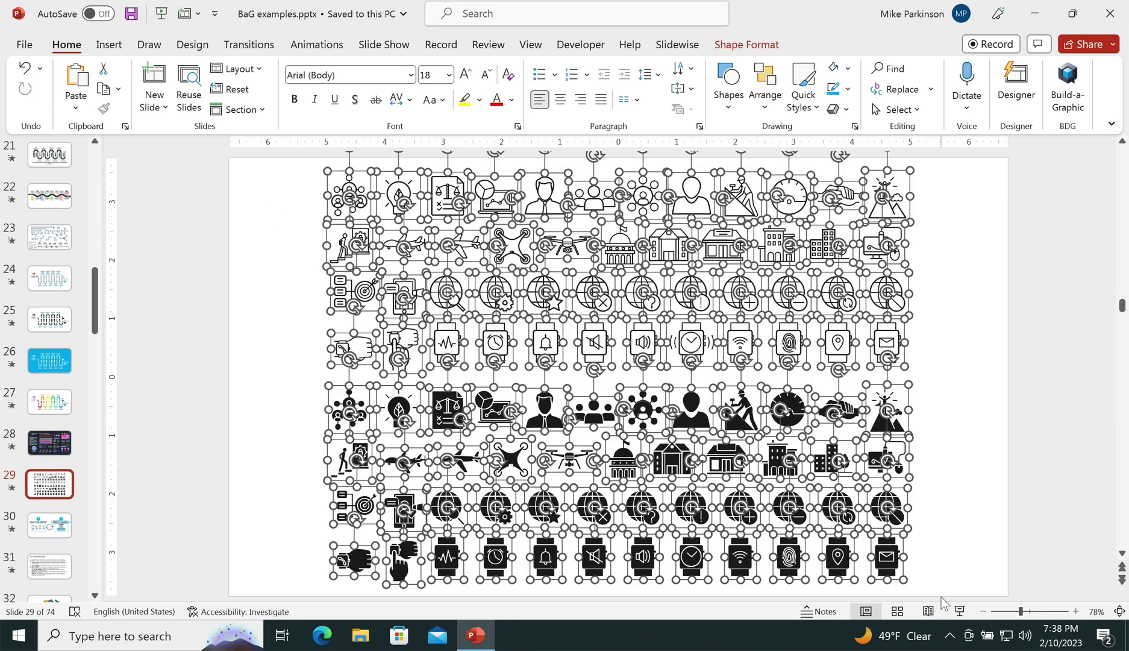
pyautogui.click(849, 69)
pyautogui.click(926, 110)
pyautogui.click(993, 354)
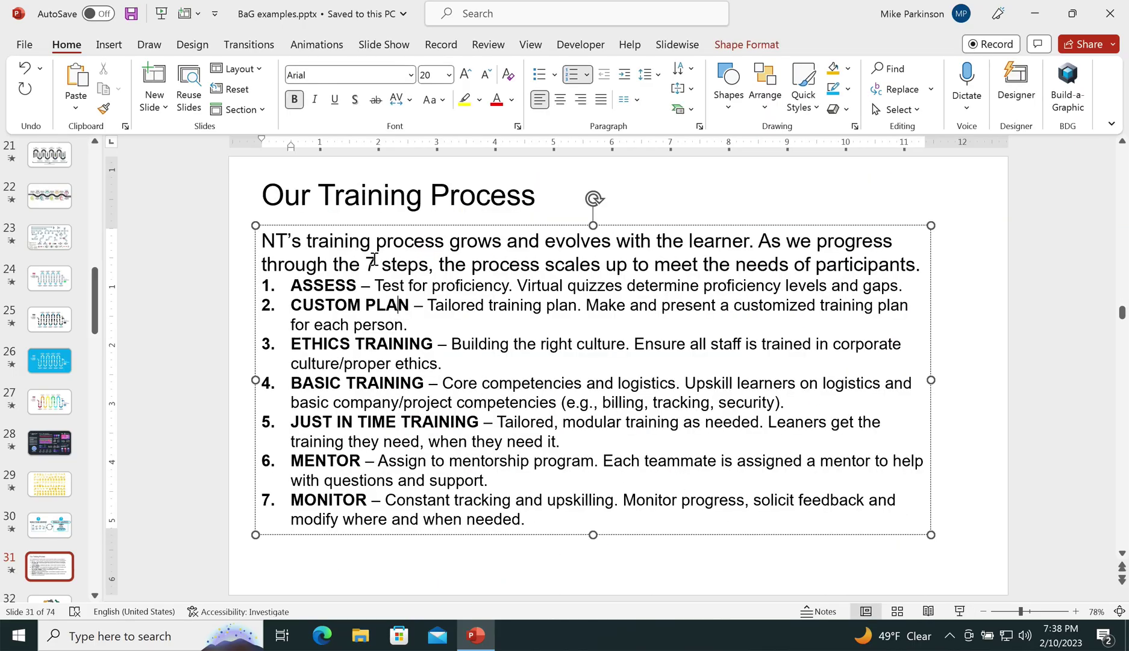
# Search the Build-a-Graphic library for seven-part graphics
pyautogui.doubleClick(369, 264)
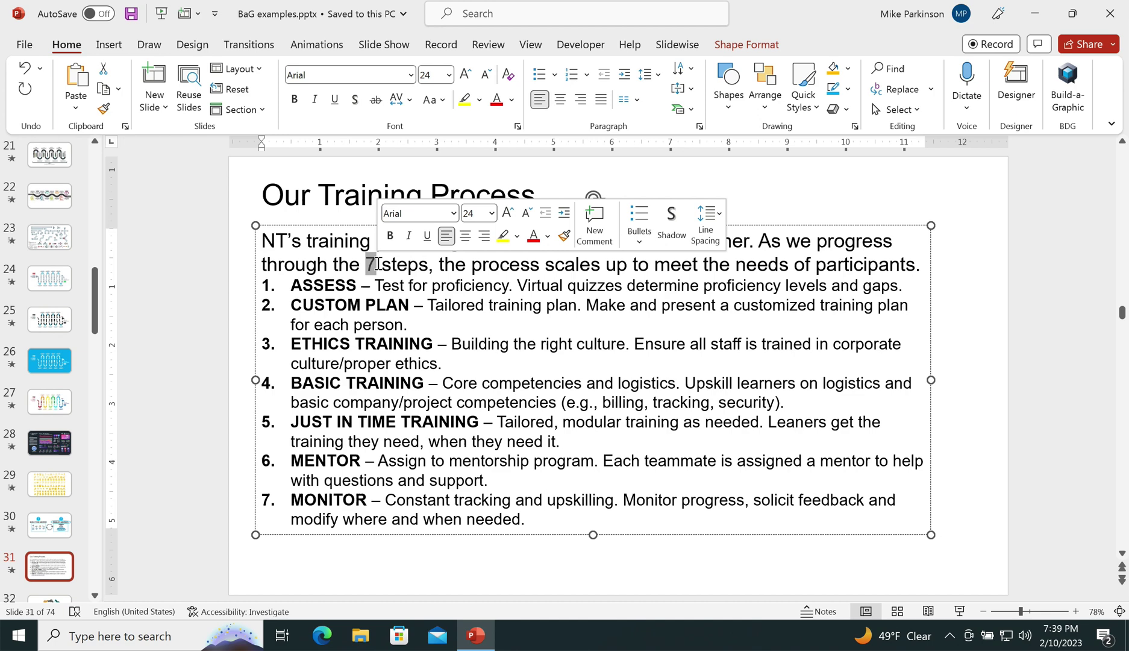
pyautogui.click(411, 309)
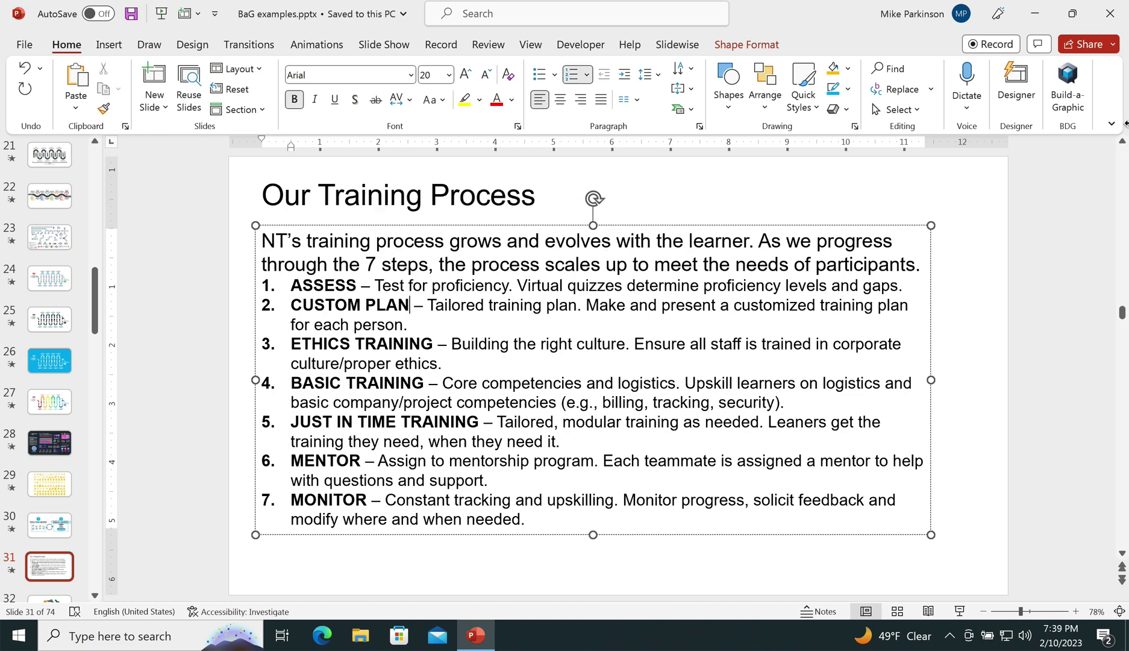
pyautogui.click(1071, 90)
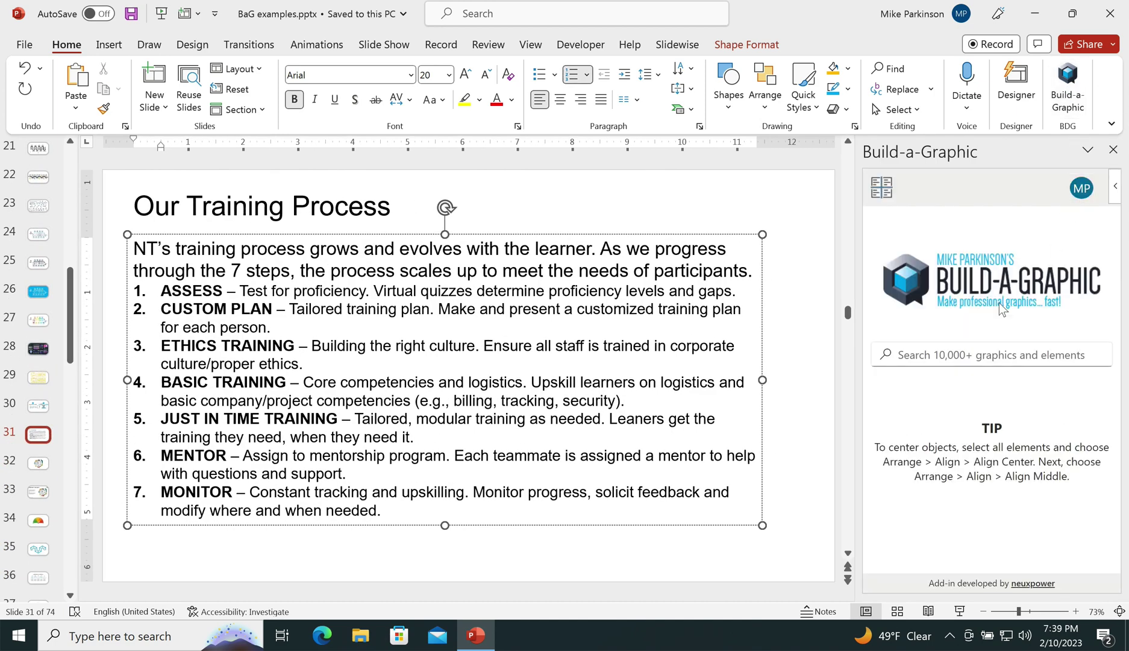
pyautogui.click(957, 357)
pyautogui.click(886, 434)
# Filter to Pre-built Graphics and open the circular seven-step graphic with a CORE centre
pyautogui.click(1078, 232)
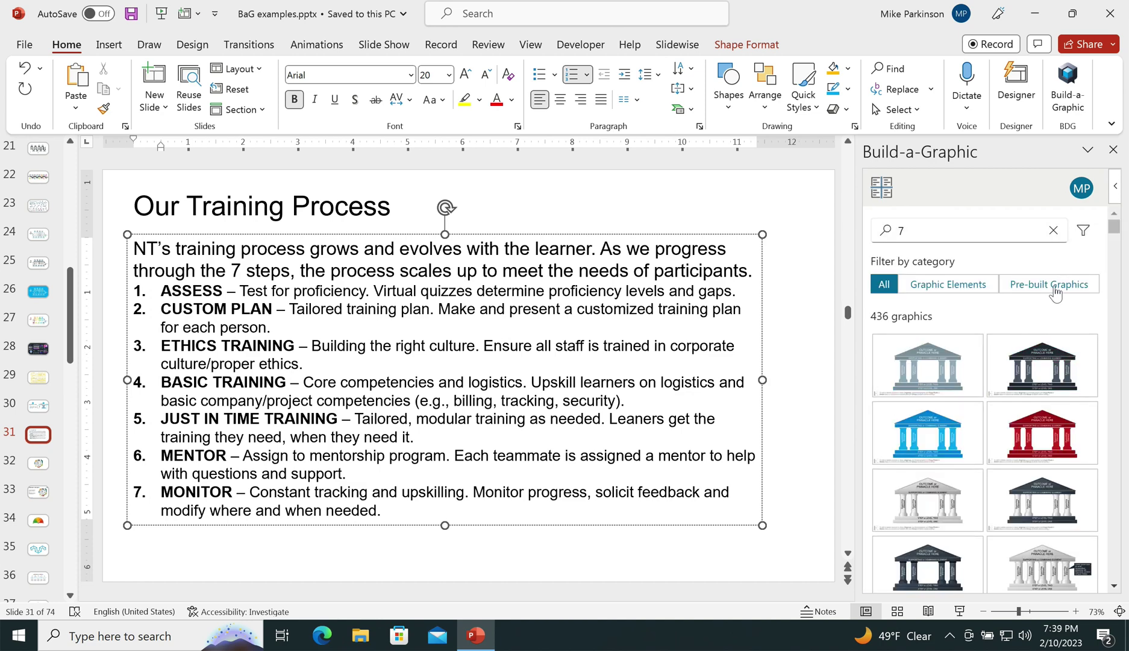
pyautogui.click(1055, 292)
pyautogui.moveTo(1116, 235); pyautogui.dragTo(1115, 446)
pyautogui.scroll(-3, 1126, 542)
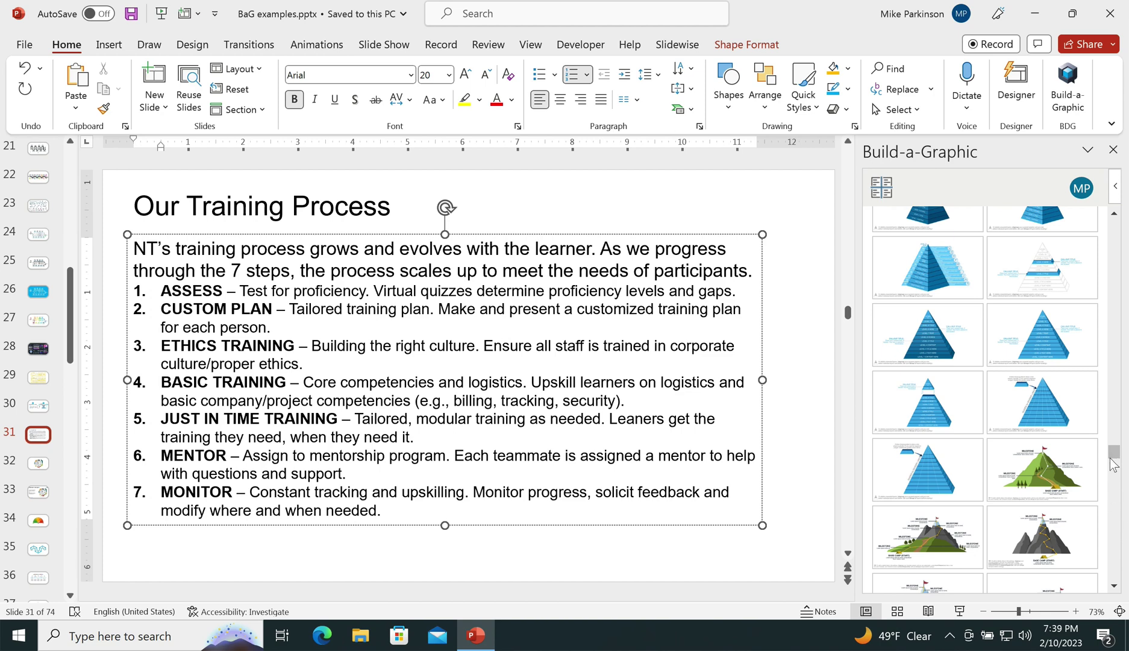
pyautogui.moveTo(1111, 459); pyautogui.dragTo(1114, 530)
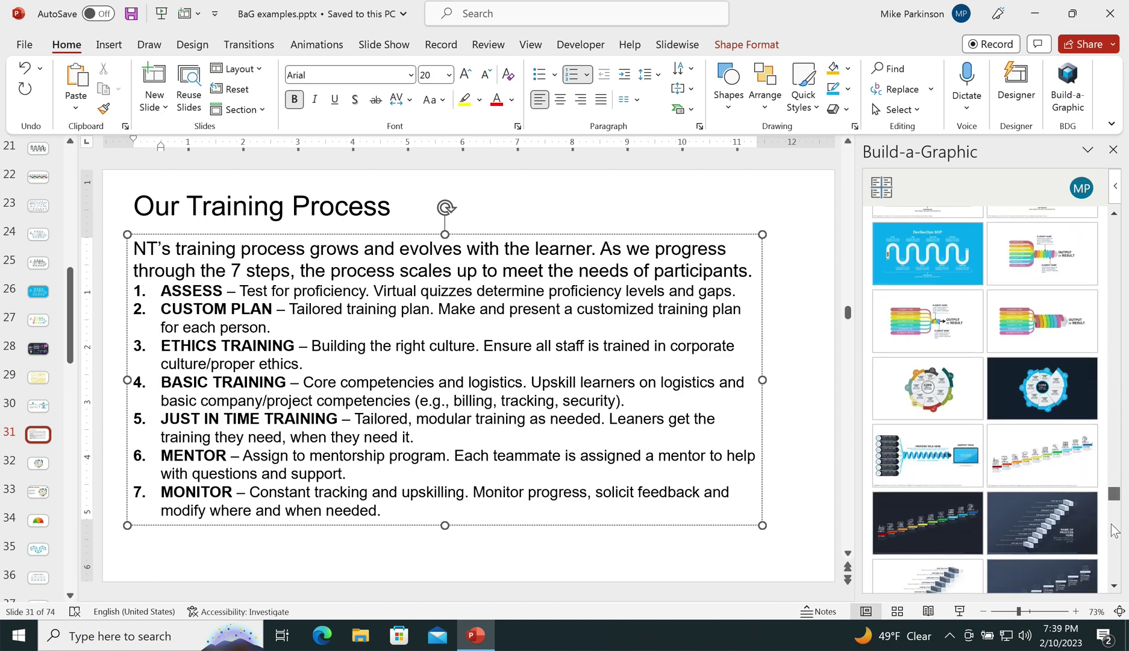
pyautogui.click(944, 396)
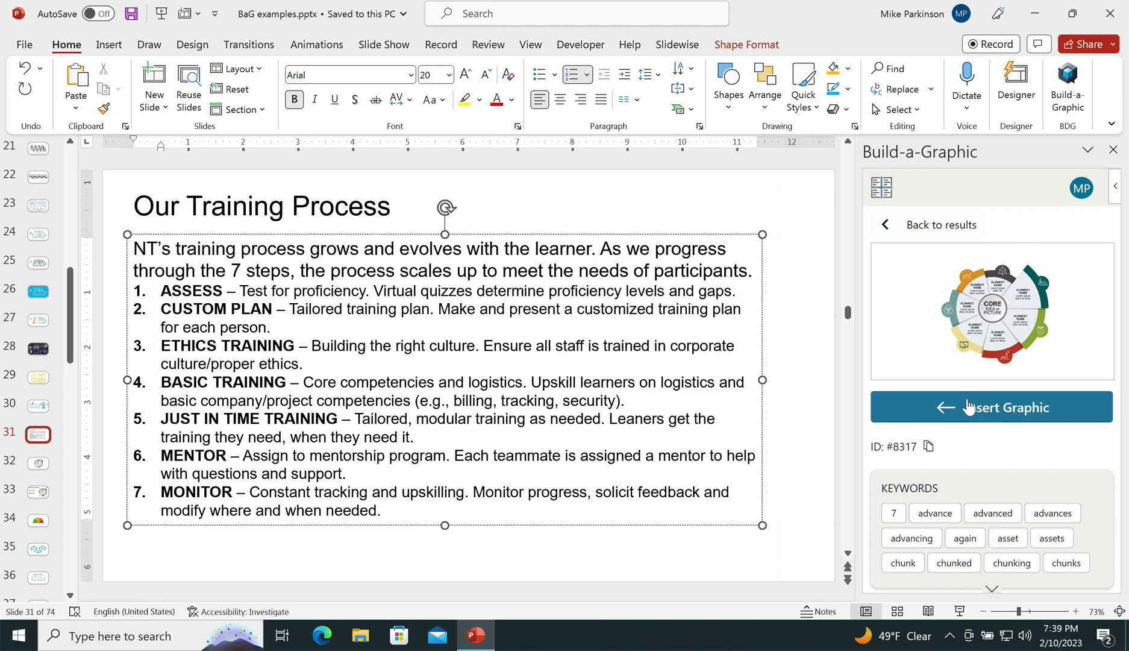
# Insert the circular graphic as a new slide and check the ASSESS step text on the training steps slide
pyautogui.click(969, 406)
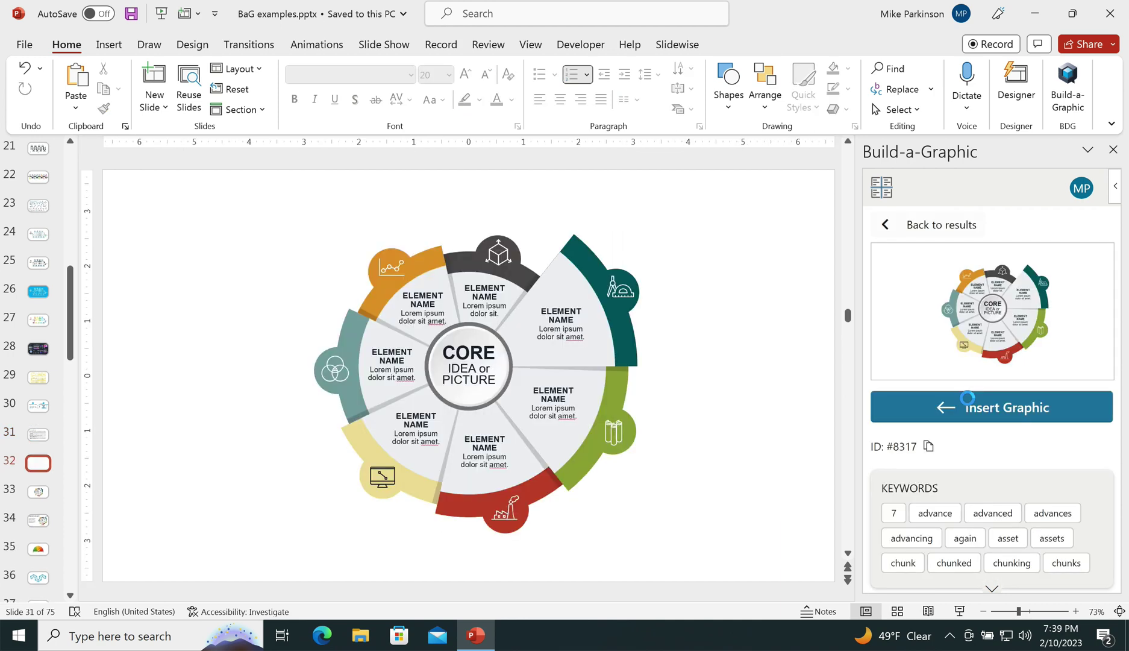
pyautogui.click(36, 435)
pyautogui.moveTo(163, 290); pyautogui.dragTo(367, 292)
pyautogui.click(438, 337)
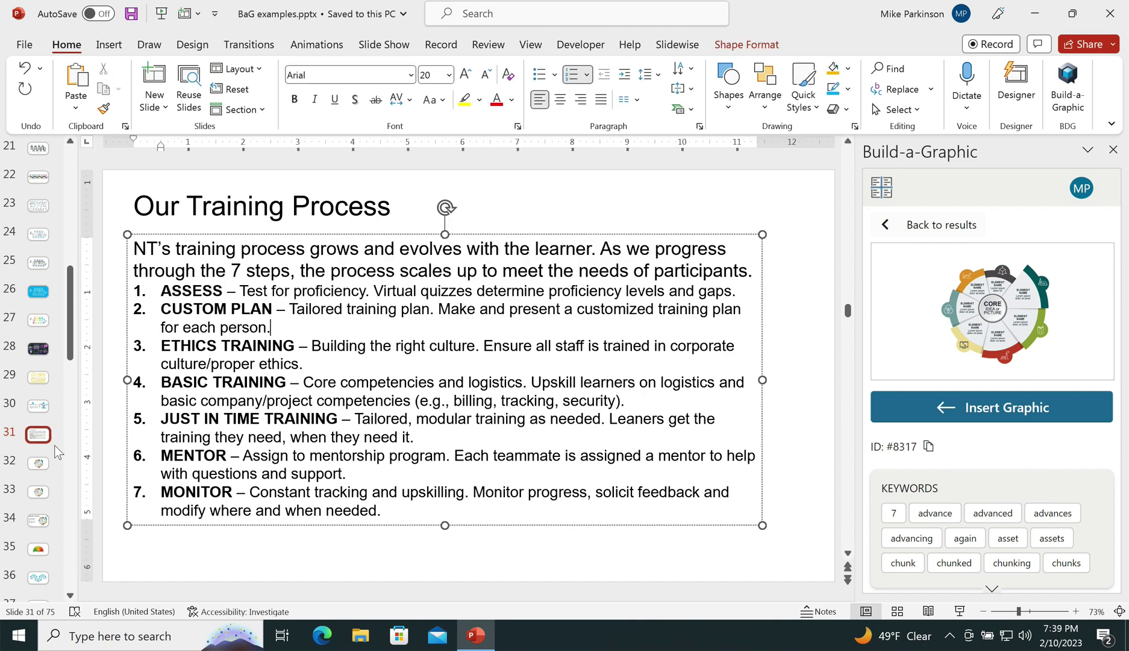
# Replace the top segment's ELEMENT NAME with ASSESS, then show the finished NT Growth Training slide with the library pane closed
pyautogui.click(38, 463)
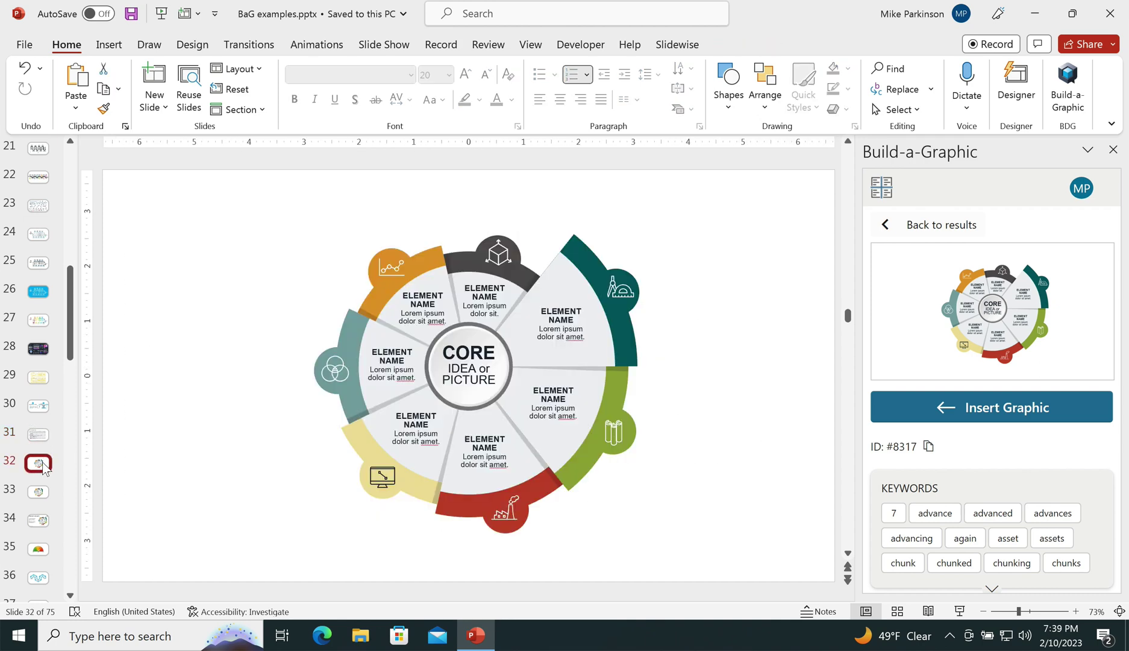
pyautogui.click(467, 296)
pyautogui.moveTo(466, 288); pyautogui.dragTo(505, 299)
pyautogui.press('Delete')
pyautogui.write('ASSESS')
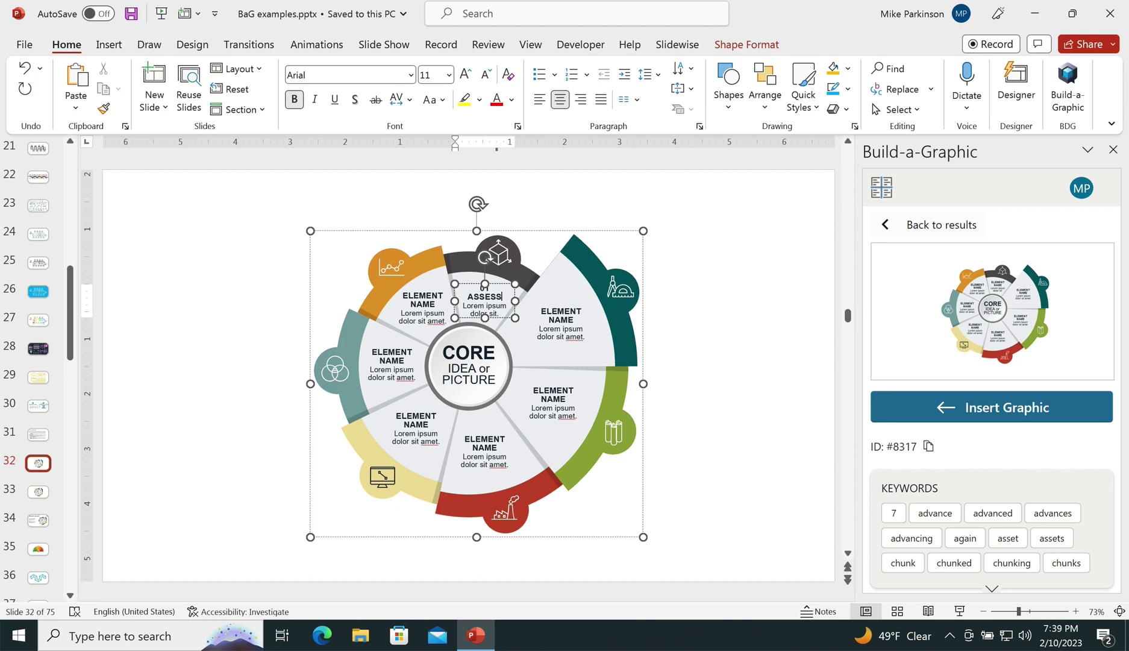
pyautogui.click(42, 493)
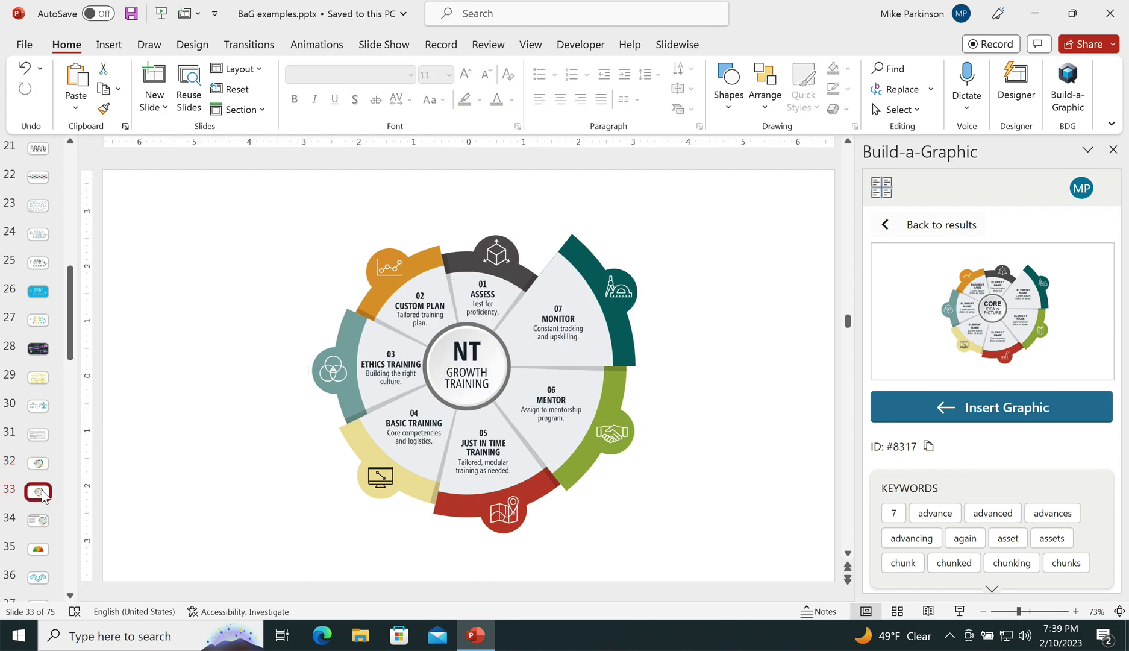
pyautogui.click(1113, 150)
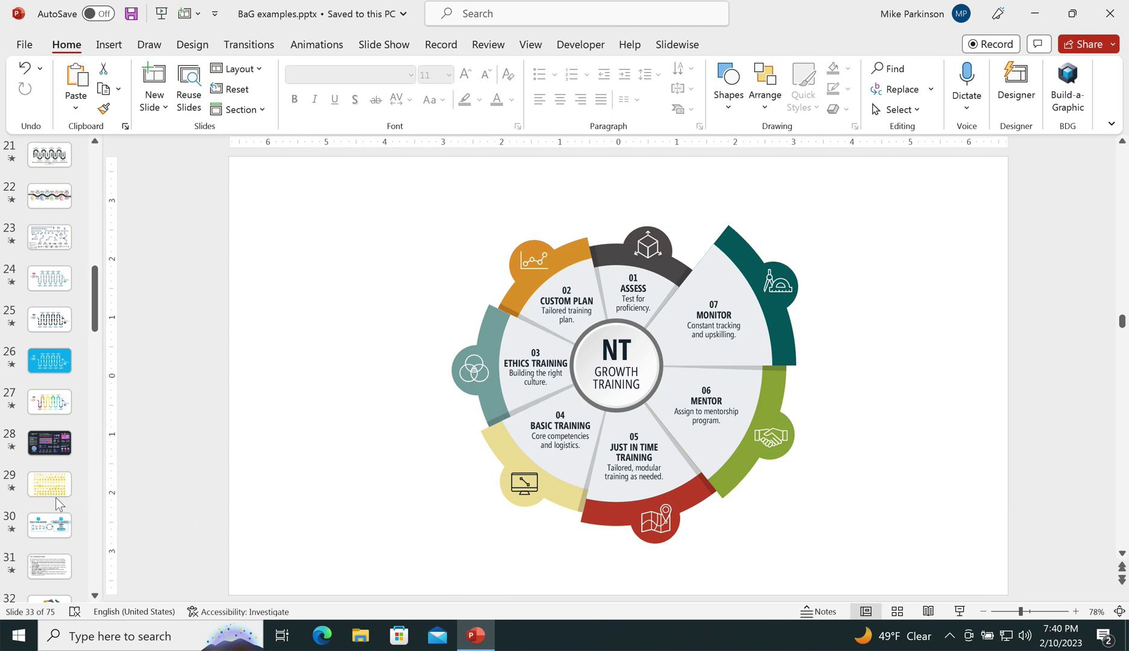
# Scroll the thumbnails down and view the BETTER TRAINING layout slide
pyautogui.scroll(-1, 37, 525)
pyautogui.scroll(-3, 37, 526)
pyautogui.click(46, 482)
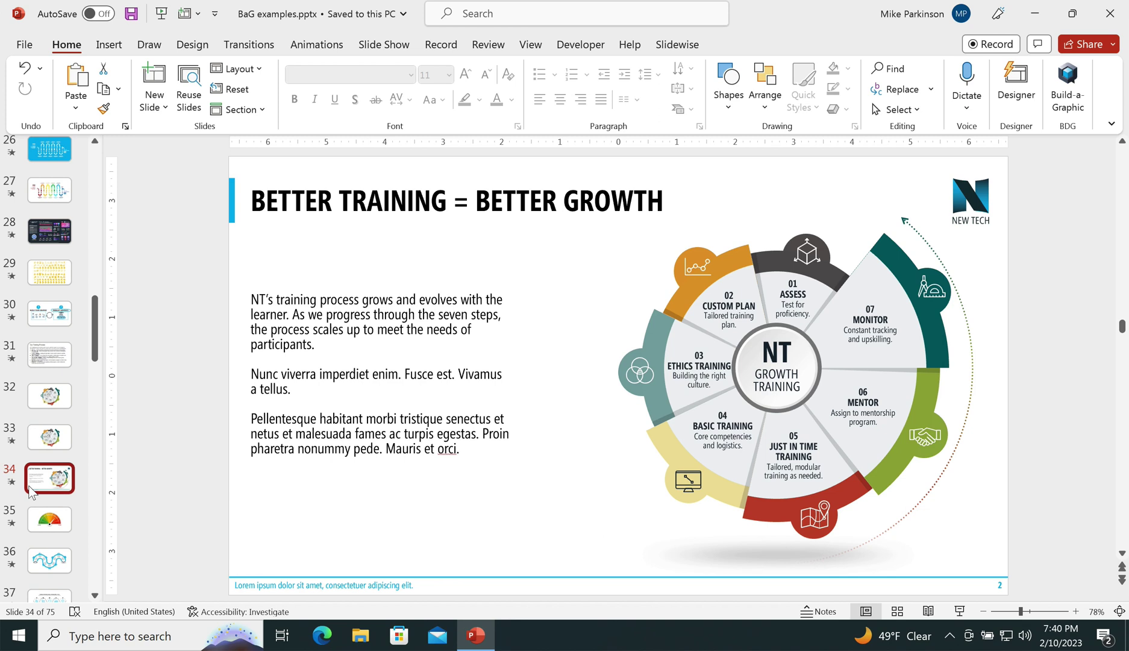
# On the gauge slide, rotate the gauge needle to the left
pyautogui.click(49, 522)
pyautogui.click(636, 430)
pyautogui.moveTo(746, 305); pyautogui.dragTo(462, 334)
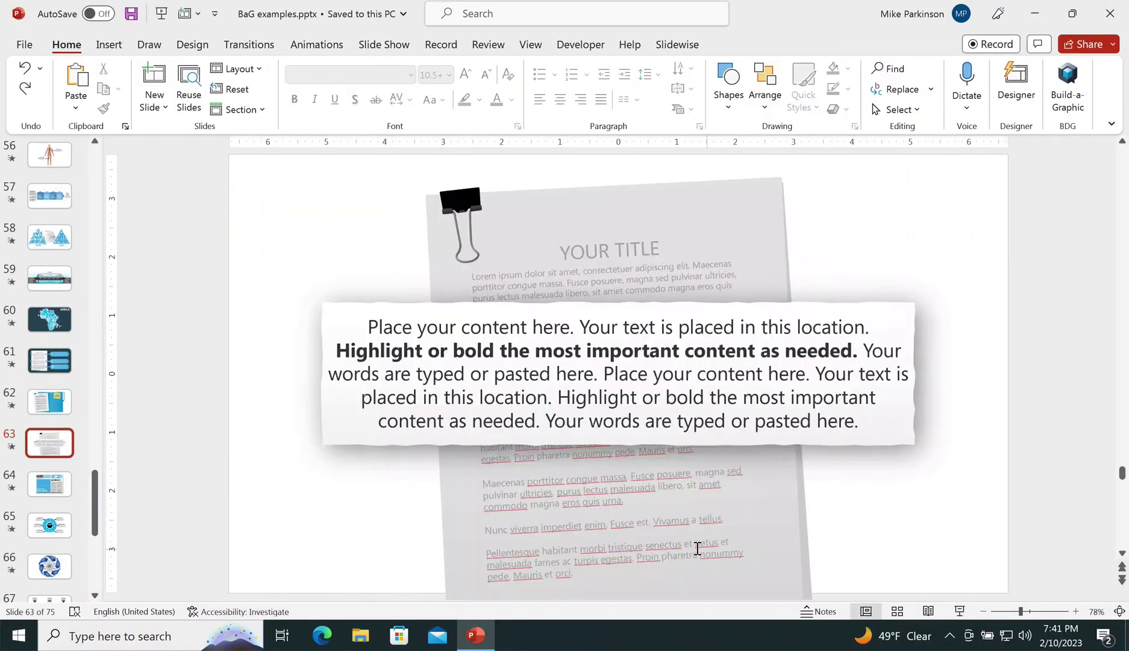
# Highlight the bold sentence 'Highlight or bold the most important content as needed.' in yellow
pyautogui.click(549, 405)
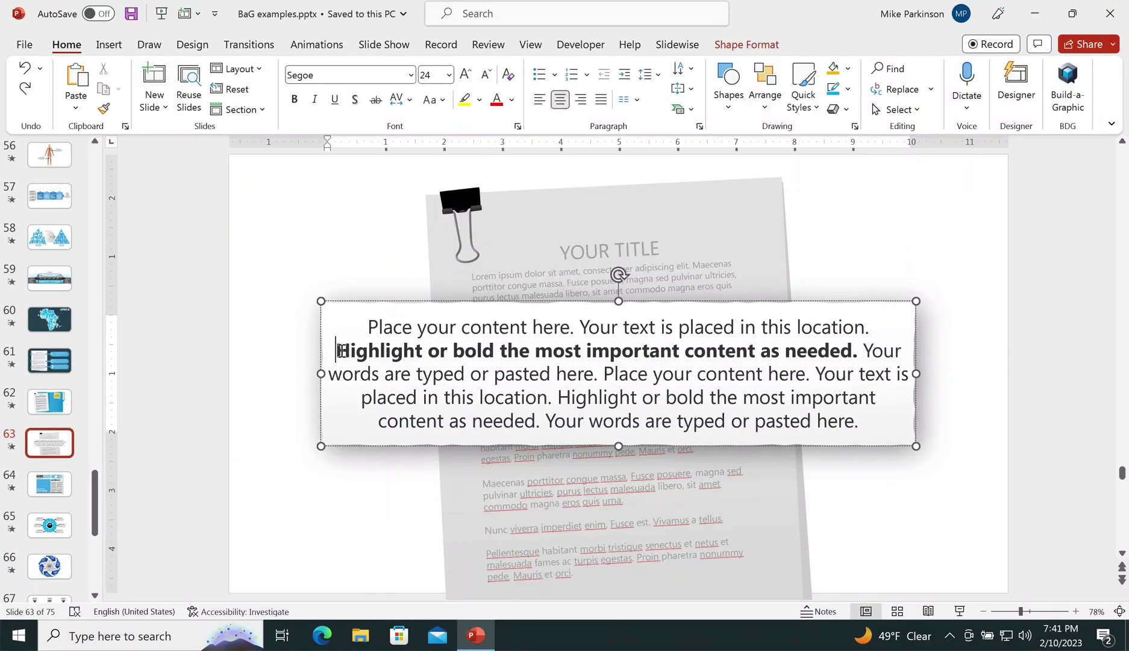
pyautogui.moveTo(341, 351); pyautogui.dragTo(865, 353)
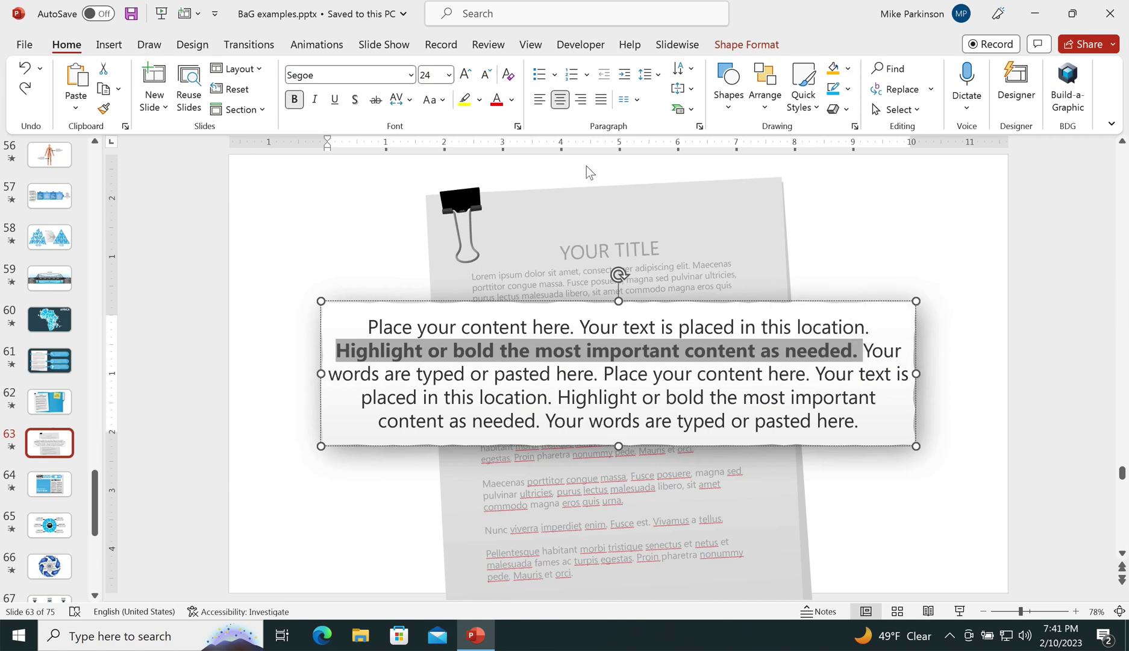
pyautogui.click(465, 99)
pyautogui.click(617, 365)
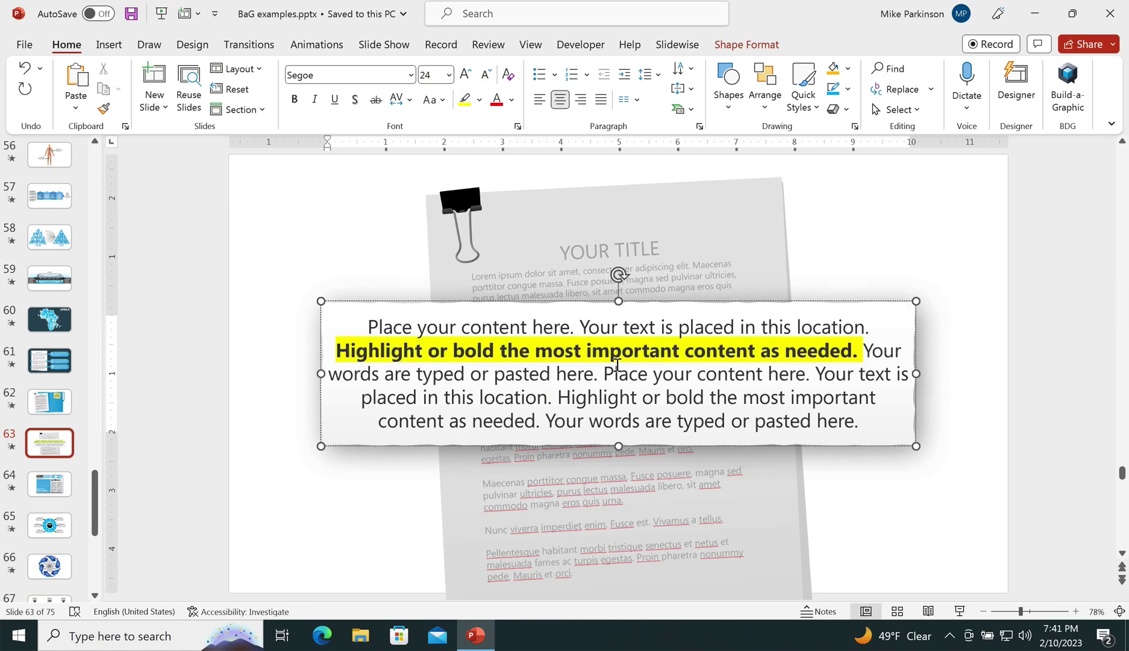